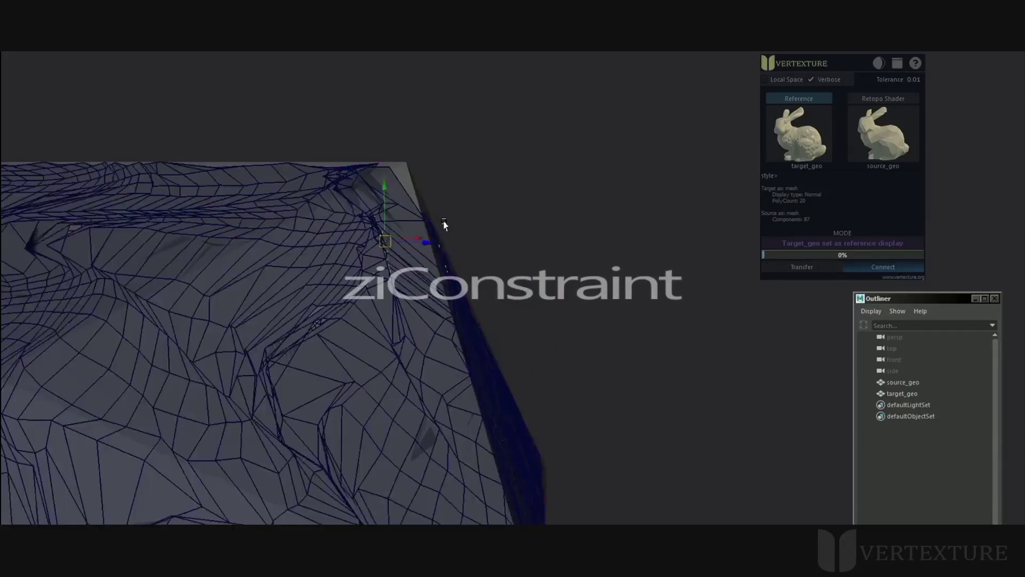
- Smooth the dense source mesh over the low-poly target's faces with sculpt brush strokes and connect it to the target
middle_click_drag(442, 222, 501, 260, "alt")
left_click(490, 213)
left_click_drag(524, 190, 347, 275, "alt")
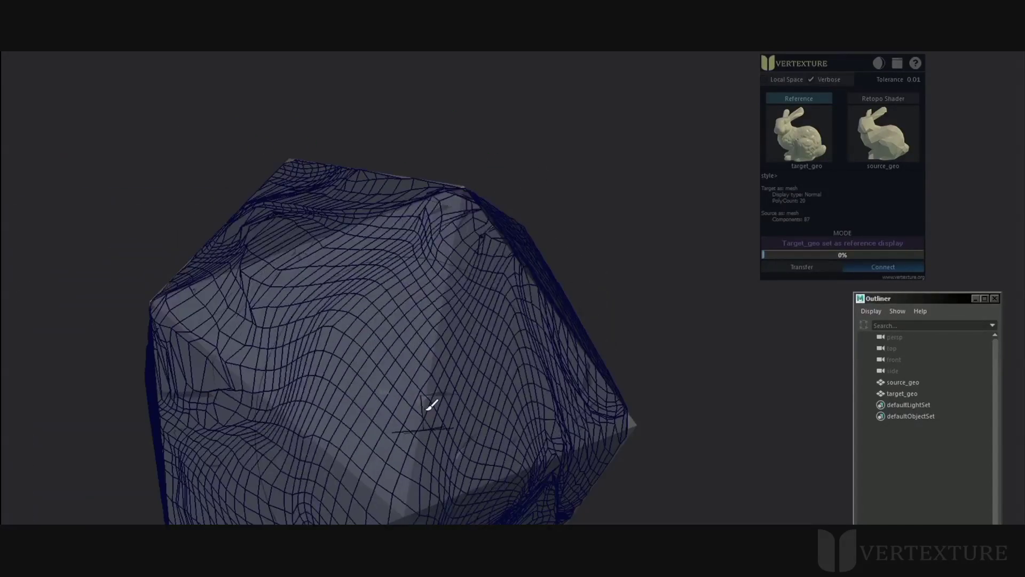
left_click_drag(428, 410, 249, 465)
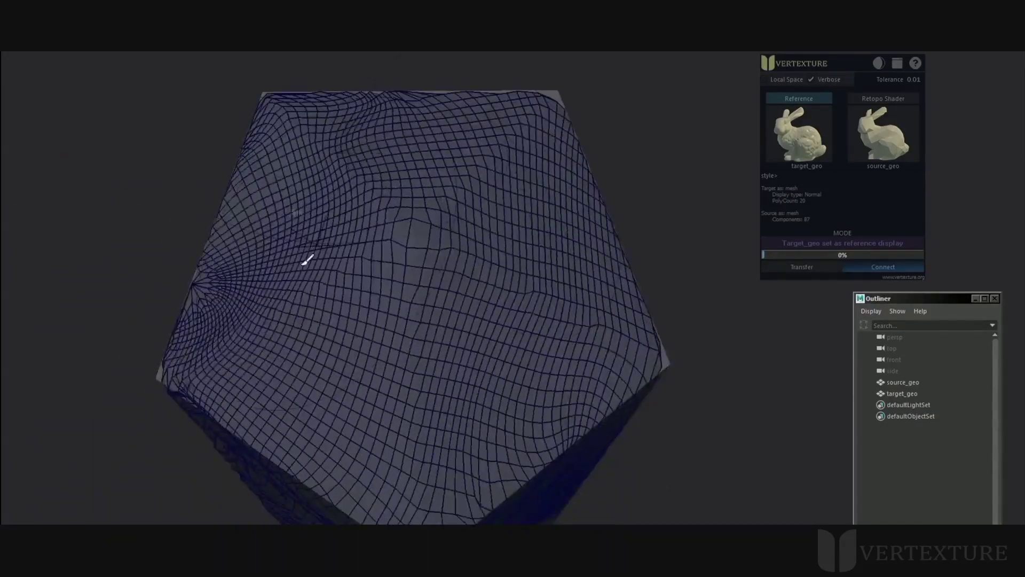
mouse_move(302, 266)
left_mouse_down()
mouse_move(465, 187)
mouse_move(522, 321)
mouse_move(599, 281)
mouse_move(678, 309)
mouse_move(470, 233)
mouse_move(556, 213)
mouse_move(510, 286)
mouse_move(654, 167)
mouse_move(438, 258)
mouse_move(441, 305)
mouse_move(451, 133)
left_mouse_up()
left_click(439, 257)
left_click(887, 266)
scroll(451, 272, "down", 2)
scroll(450, 214, "down", 3)
left_click_drag(451, 214, 551, 256, "alt")
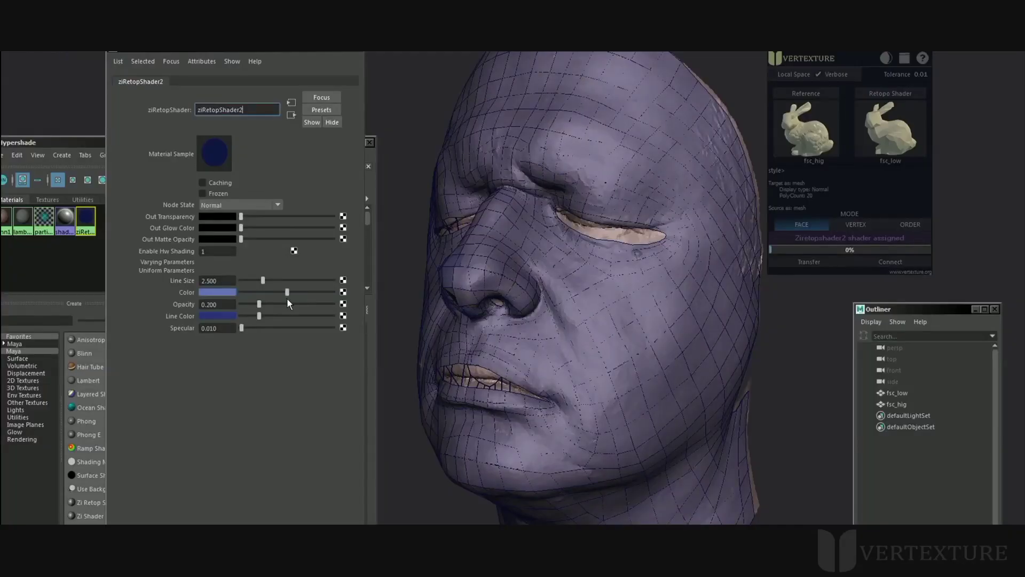
- Lighten the ziRetopShader2 surface color to a brighter purple and increase its line size
left_click_drag(287, 298, 297, 324)
left_click(217, 292)
left_click(291, 295)
left_click(287, 307)
left_click(299, 305)
left_click(287, 324)
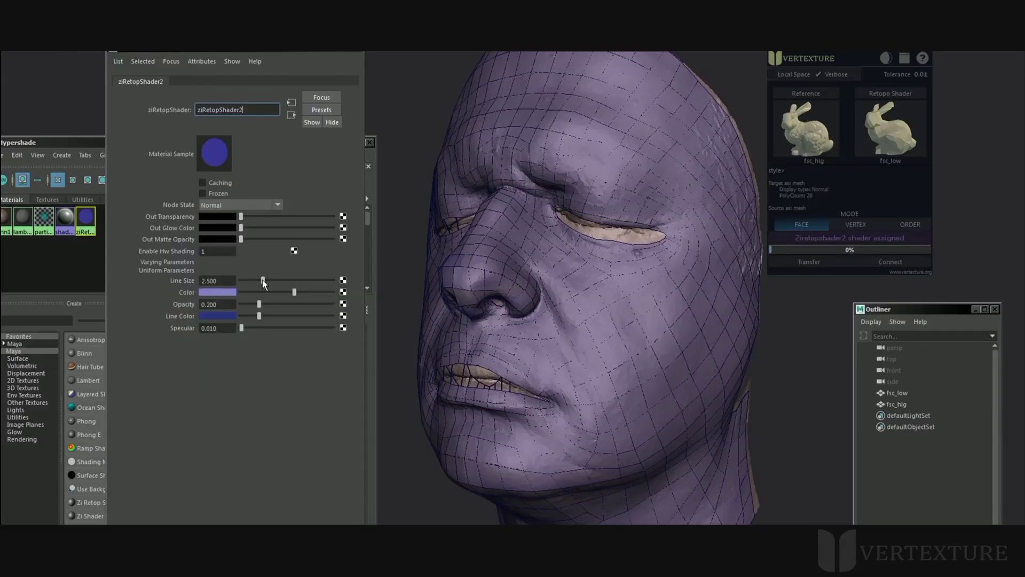
left_click_drag(262, 281, 275, 283)
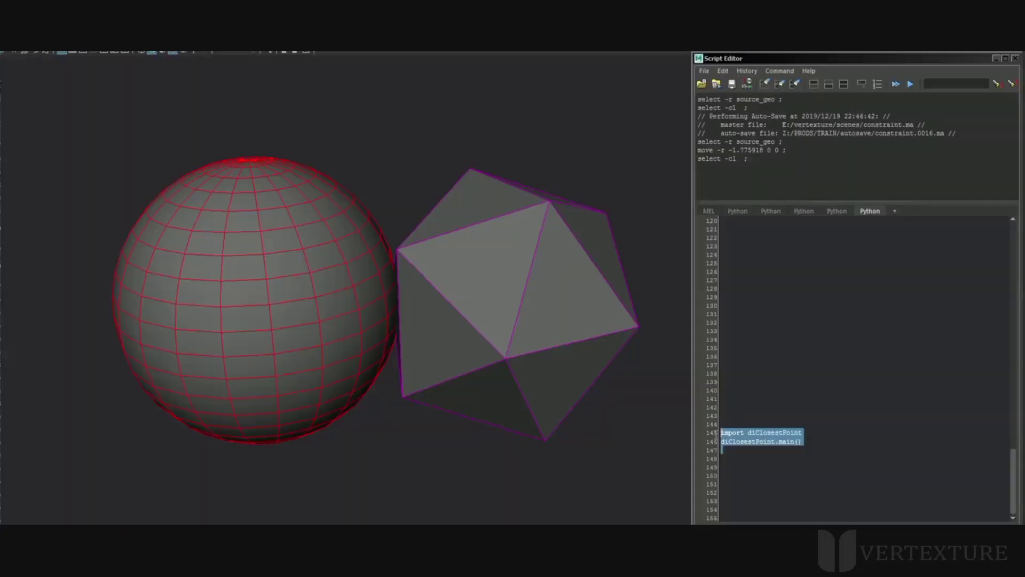
- Run the Python lines "import diClosestPoint" and "diClosestPoint.main()" to launch the Vertexture tool
left_click_drag(808, 443, 733, 442)
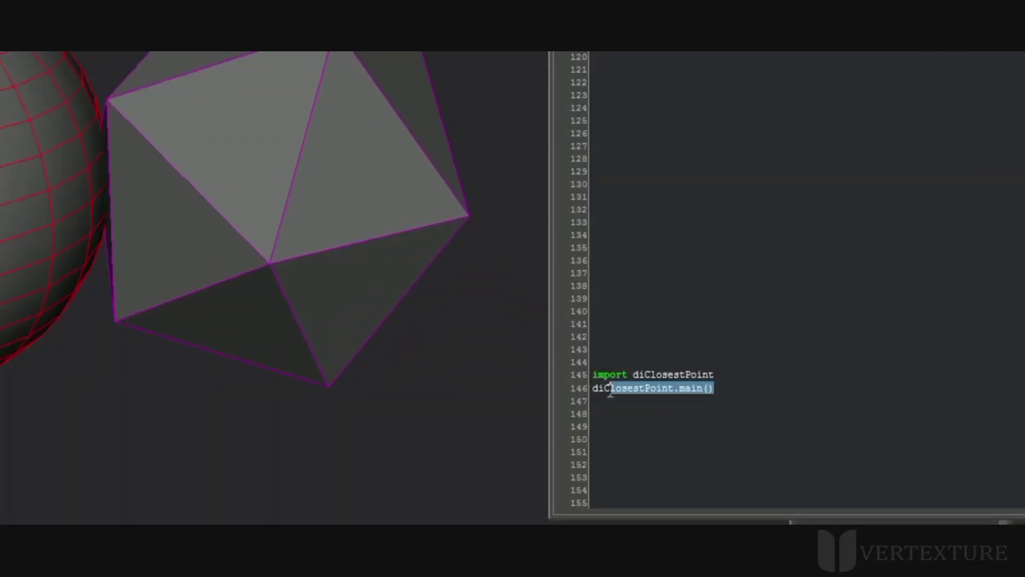
left_click_drag(610, 393, 593, 362)
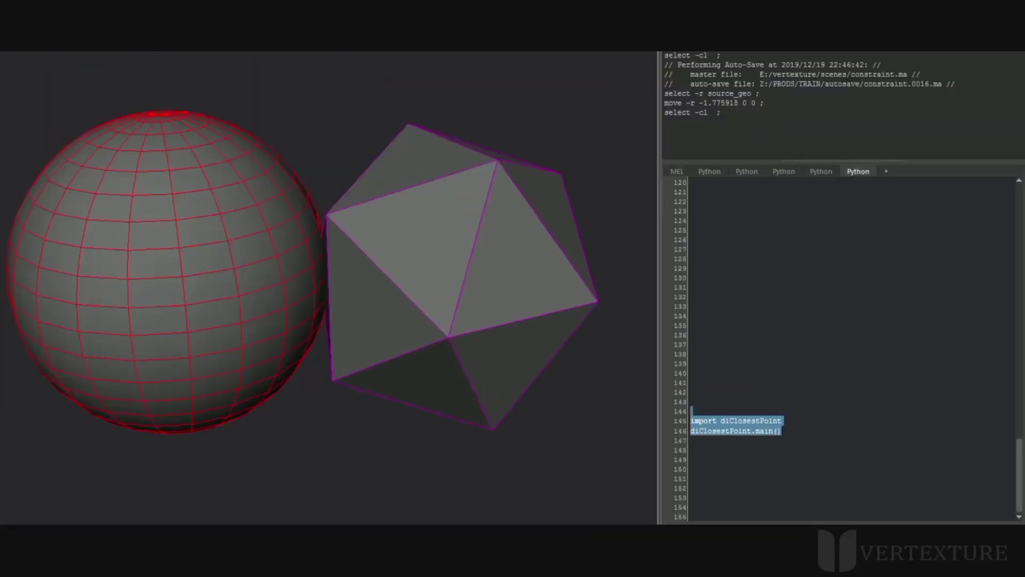
key("ctrl+Return")
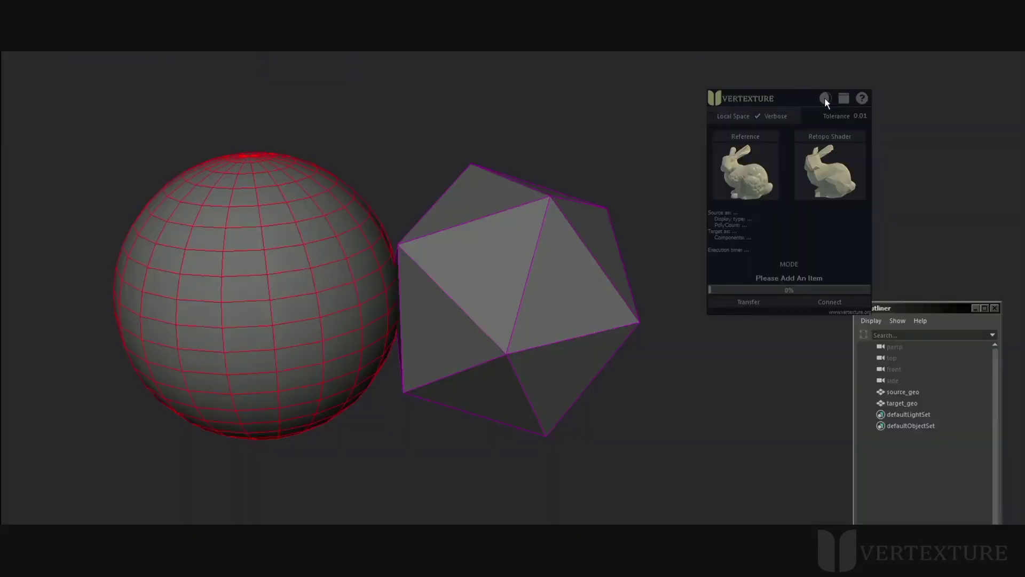
- Toggle the Vertexture tool window between its dark and light themes
left_click(824, 98)
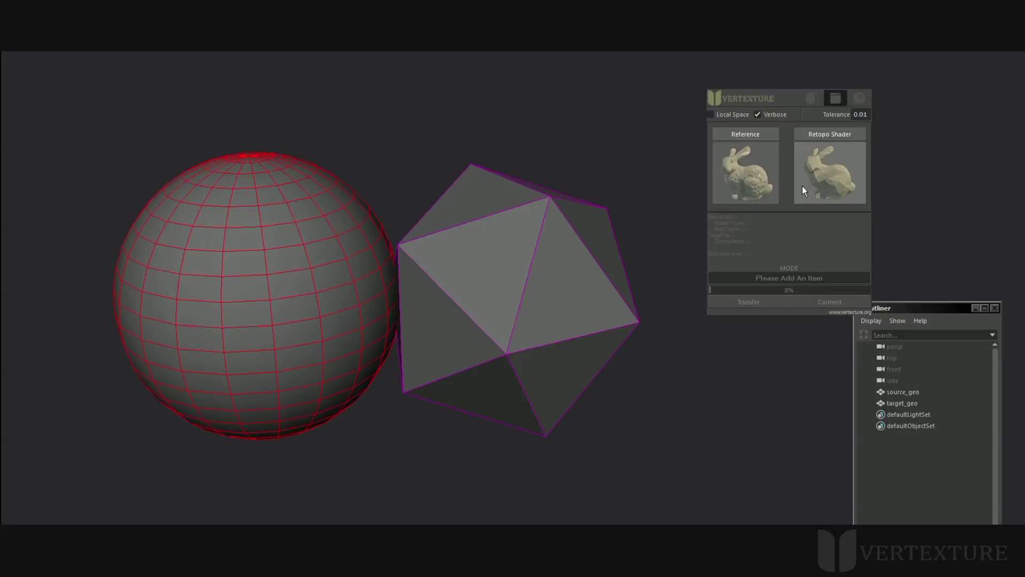
left_click(812, 98)
left_click(825, 99)
left_click(810, 99)
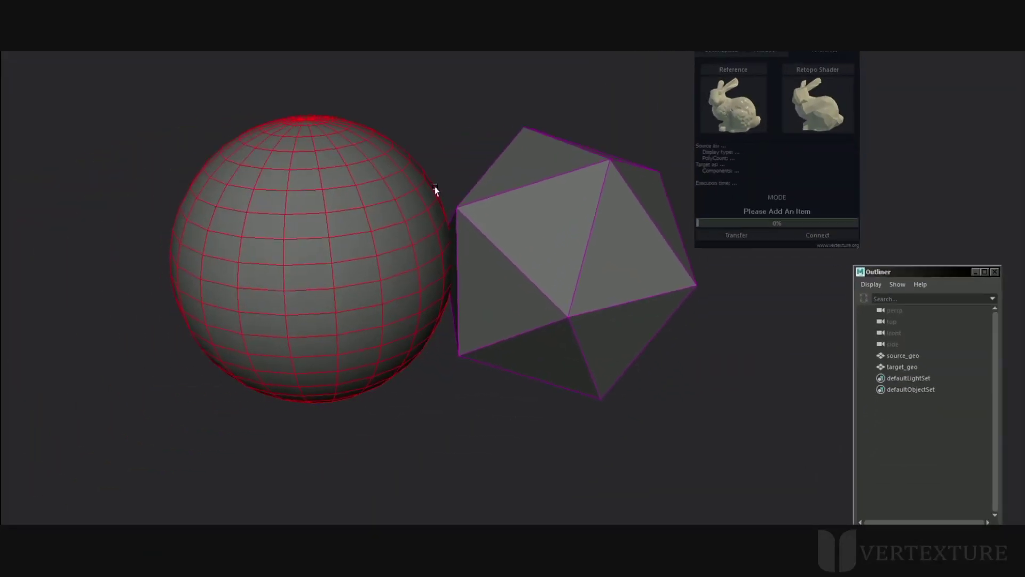
- Load the icosahedron target_geo into the Vertexture tool as the reference target mesh
mouse_move(139, 337)
left_mouse_down("alt")
mouse_move(189, 422)
mouse_move(140, 334)
left_mouse_up("alt")
left_click_drag(436, 185, 475, 183, "alt")
left_click_drag(575, 160, 550, 189, "alt")
left_click(553, 256)
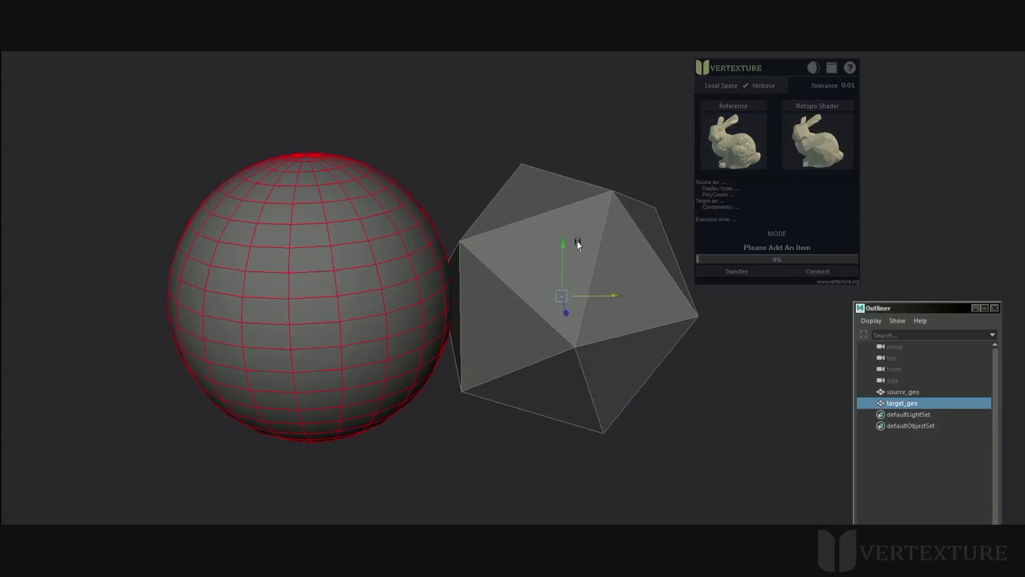
left_click(729, 146)
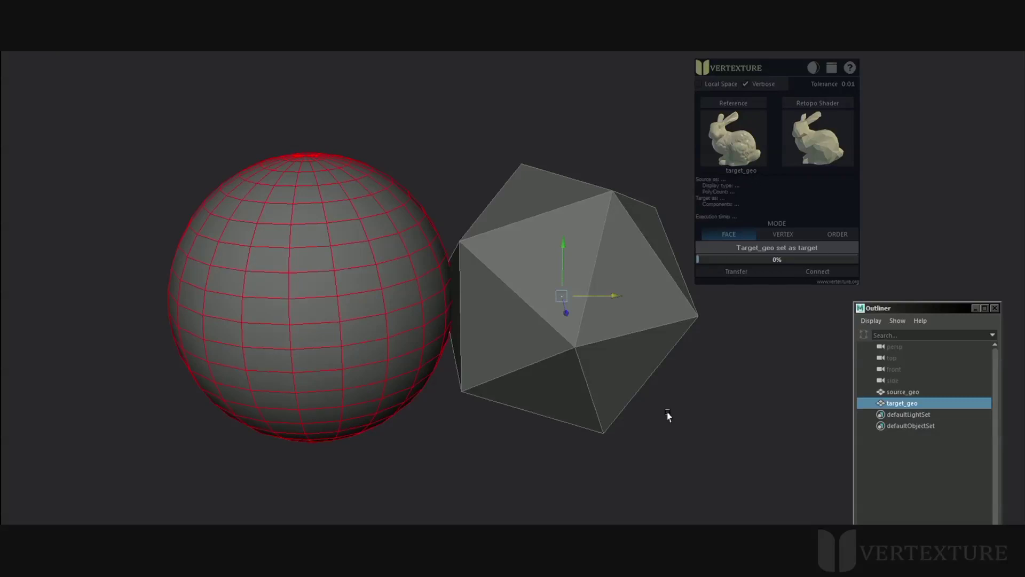
- Load the sphere source_geo as the source mesh and select each loaded mesh by its name in the tool
left_click(625, 465)
left_click(194, 362)
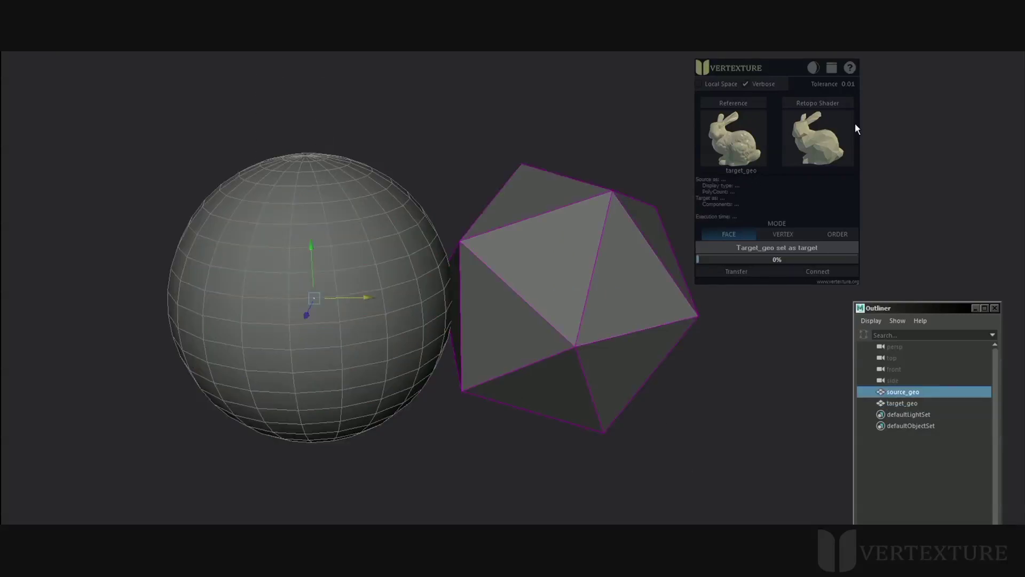
left_click(807, 155)
left_click(744, 169)
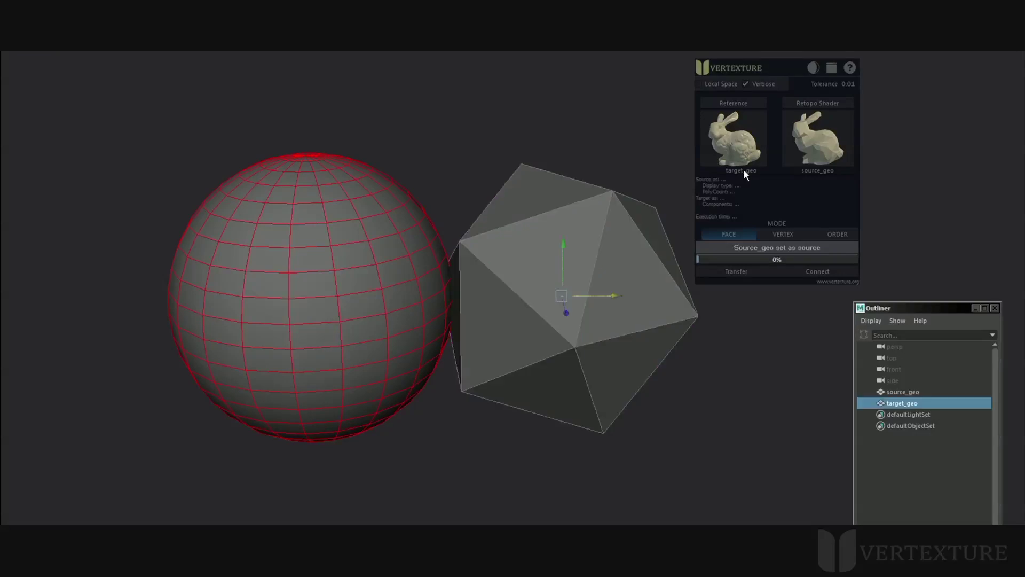
left_click(820, 171)
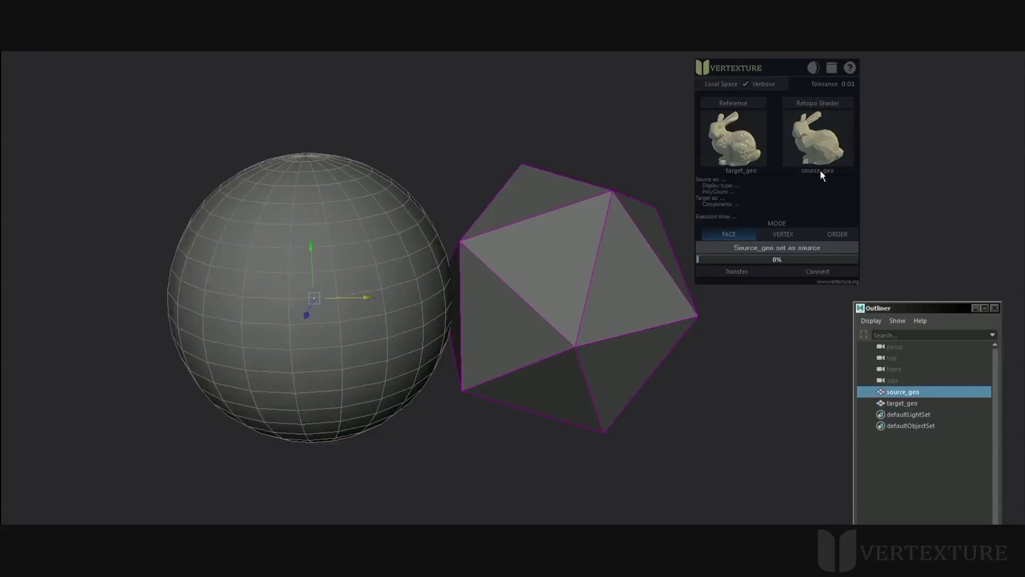
- Overlay the source sphere on the target icosahedron and inspect both meshes in wireframe
left_click_drag(326, 320, 550, 283, "alt")
right_click_drag(550, 283, 653, 275, "alt")
middle_click_drag(654, 275, 565, 279, "alt")
left_click_drag(641, 134, 540, 267)
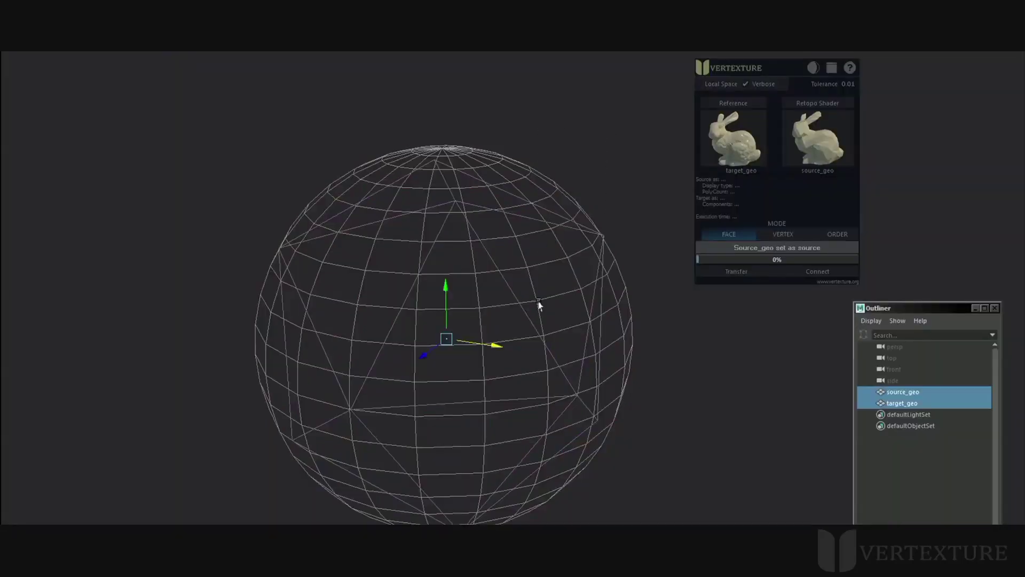
left_click_drag(539, 267, 588, 188, "alt")
left_click(598, 149)
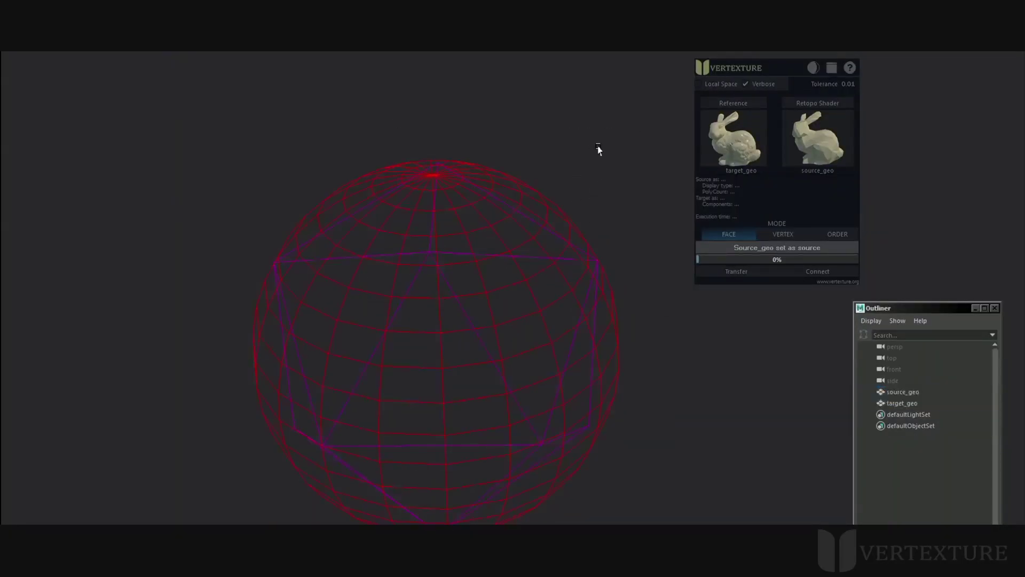
- Switch target_geo to reference display and put the source sphere into vertex selection mode
left_click(744, 104)
left_click_drag(620, 151, 553, 347)
left_click(575, 128)
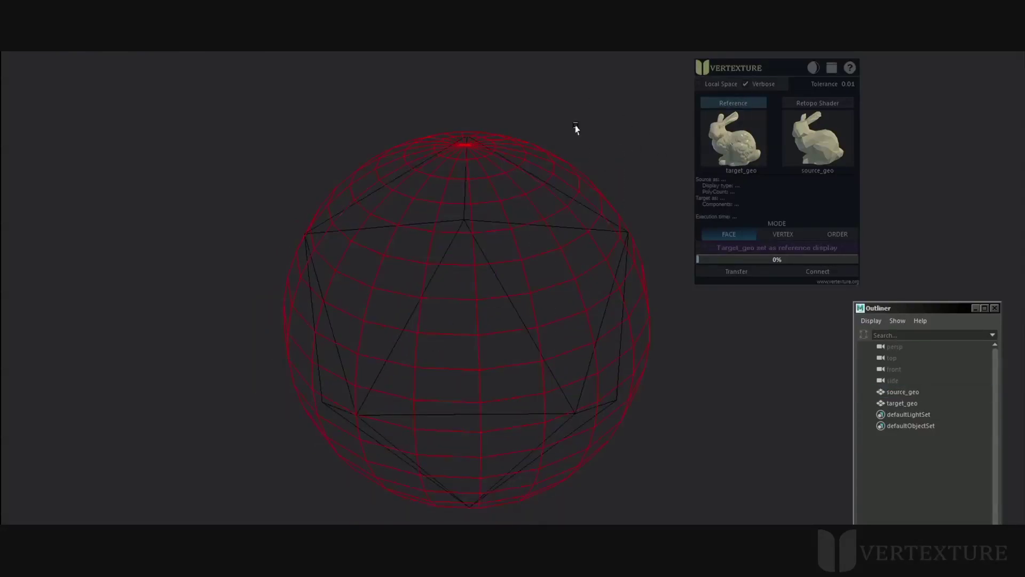
left_click_drag(576, 128, 415, 230)
middle_click_drag(502, 192, 487, 200, "alt")
left_click_drag(663, 117, 487, 386)
key("F9")
- Try moving a vertex on the lower front of the sphere and undo the change
left_click_drag(518, 355, 567, 277)
left_click(464, 412)
left_click_drag(469, 411, 527, 430)
left_click_drag(616, 122, 412, 342)
key("ctrl+z")
key("ctrl+z")
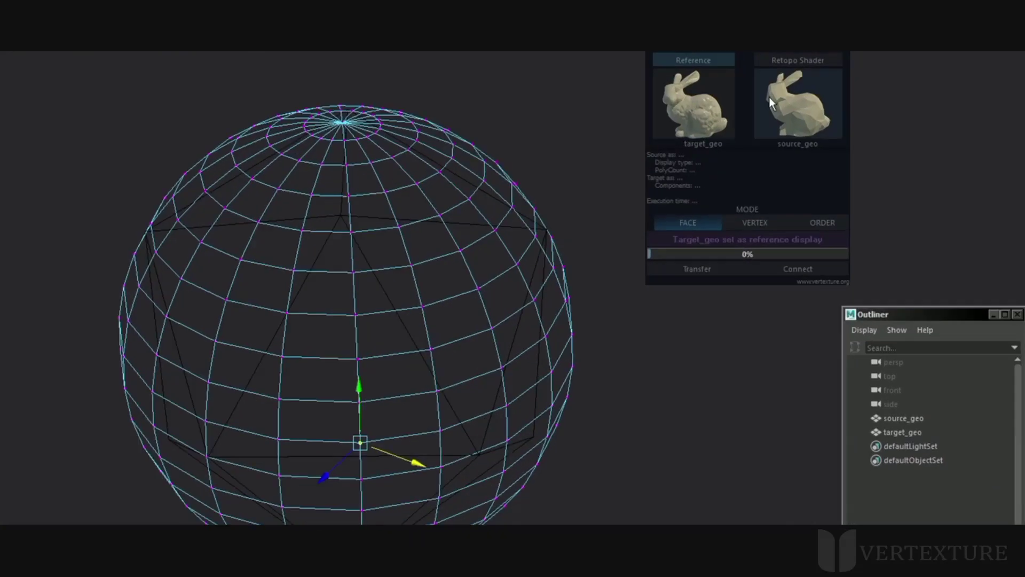
- Select the vertices on one side of the sphere and transfer them onto the target surface in Face mode
middle_click_drag(427, 215, 310, 223, "alt")
left_click_drag(309, 224, 311, 206, "alt")
left_click_drag(539, 128, 252, 479)
middle_click_drag(361, 266, 409, 266, "alt")
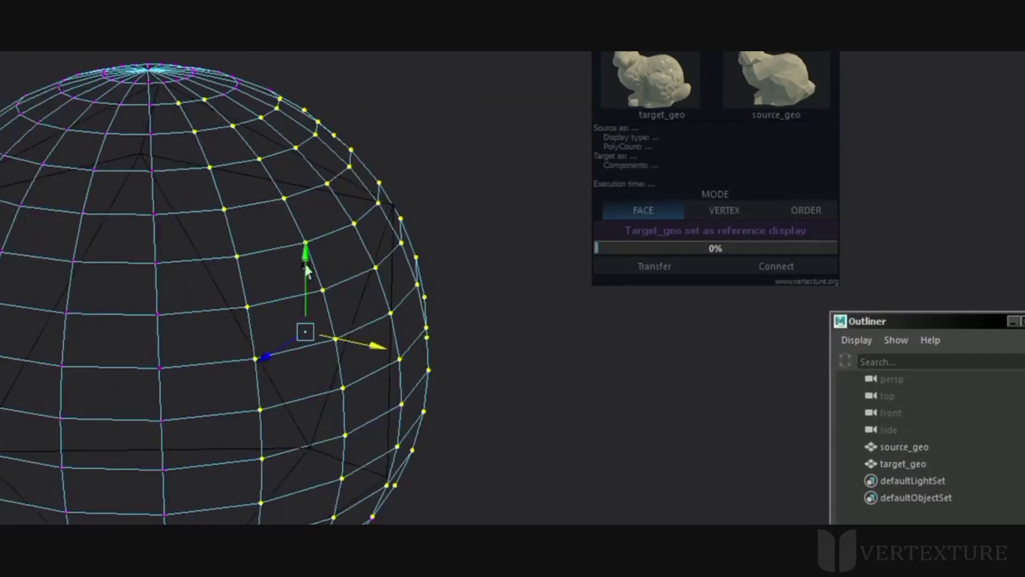
left_click_drag(305, 266, 344, 271, "alt")
middle_click_drag(344, 271, 363, 230, "alt")
left_click_drag(363, 230, 348, 241, "alt")
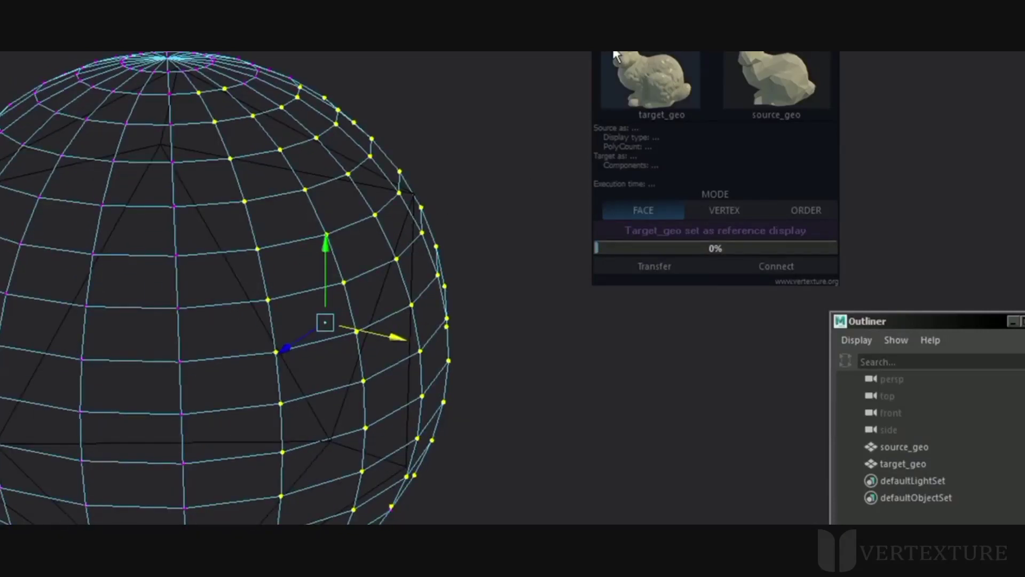
left_click(665, 263)
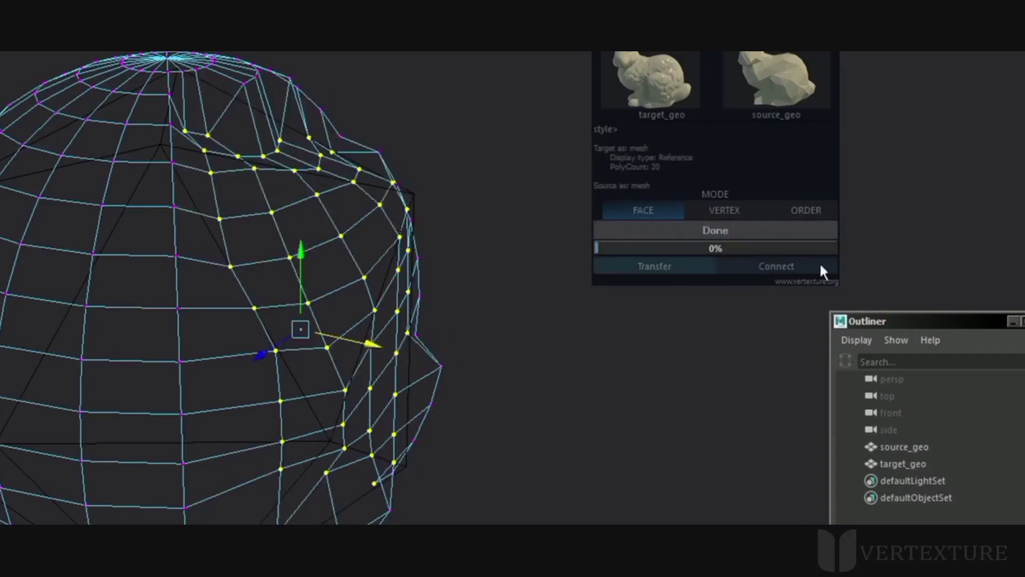
- Transfer a wider selection of sphere vertices onto the target in Face mode and again in Vertex mode
left_click_drag(534, 272, 430, 244, "alt")
left_click_drag(537, 59, 129, 475)
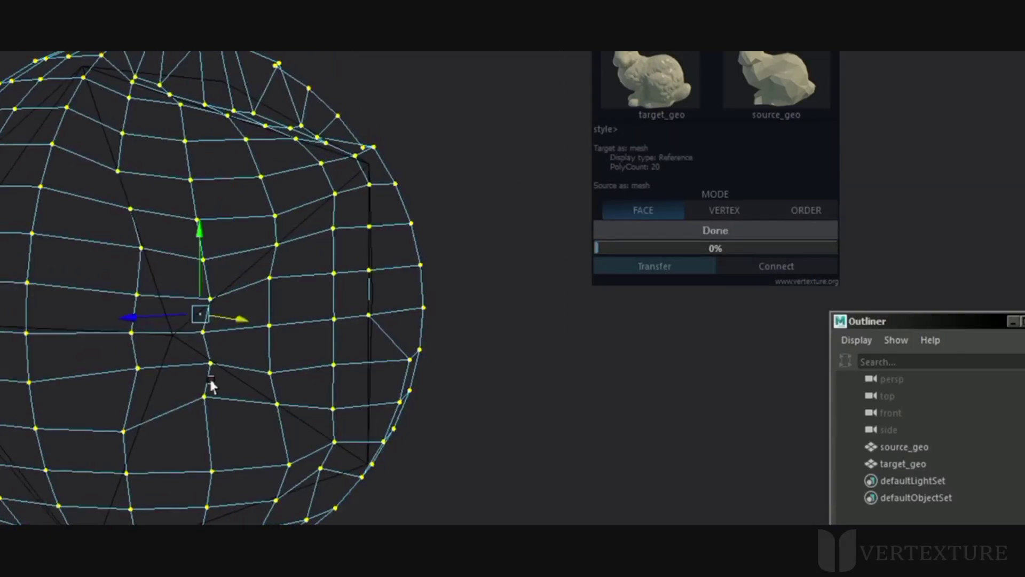
left_click(707, 267)
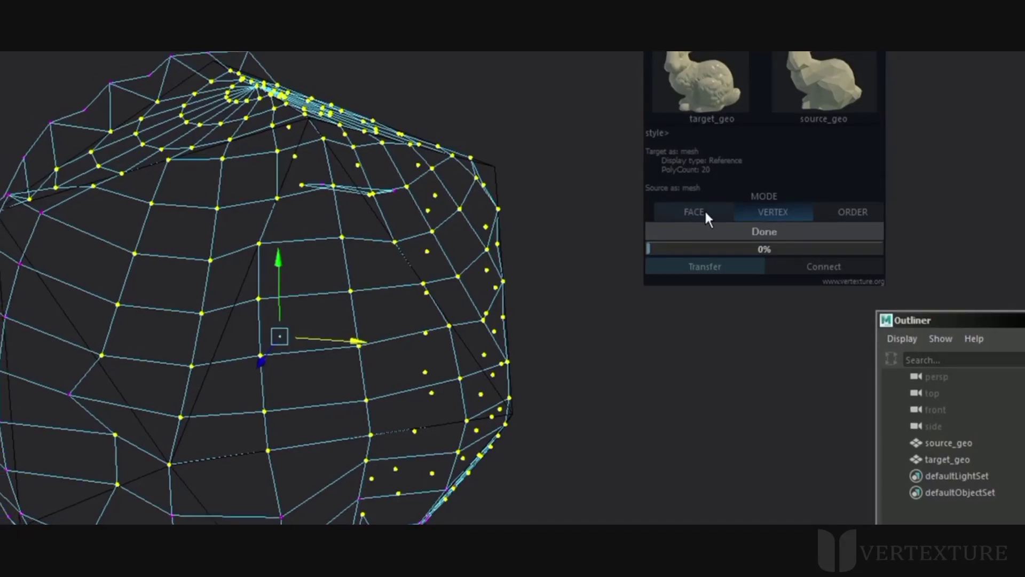
left_click(724, 266)
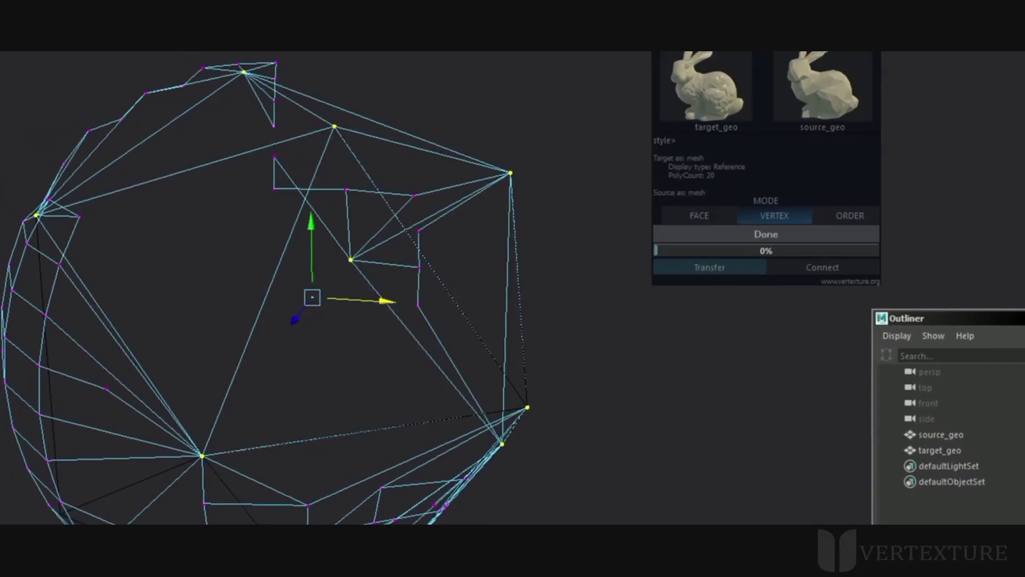
- Pull the stacked source vertices away from the icosahedron's corners one at a time
left_click_drag(400, 229, 257, 237, "alt")
left_click(179, 198)
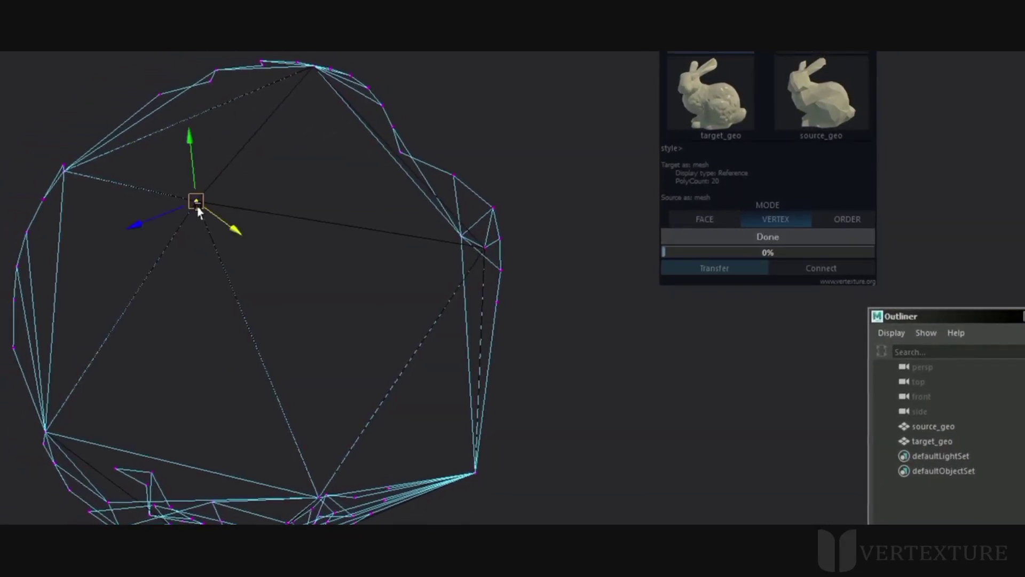
left_click_drag(179, 199, 137, 222)
left_click(209, 204)
left_click_drag(210, 204, 187, 259)
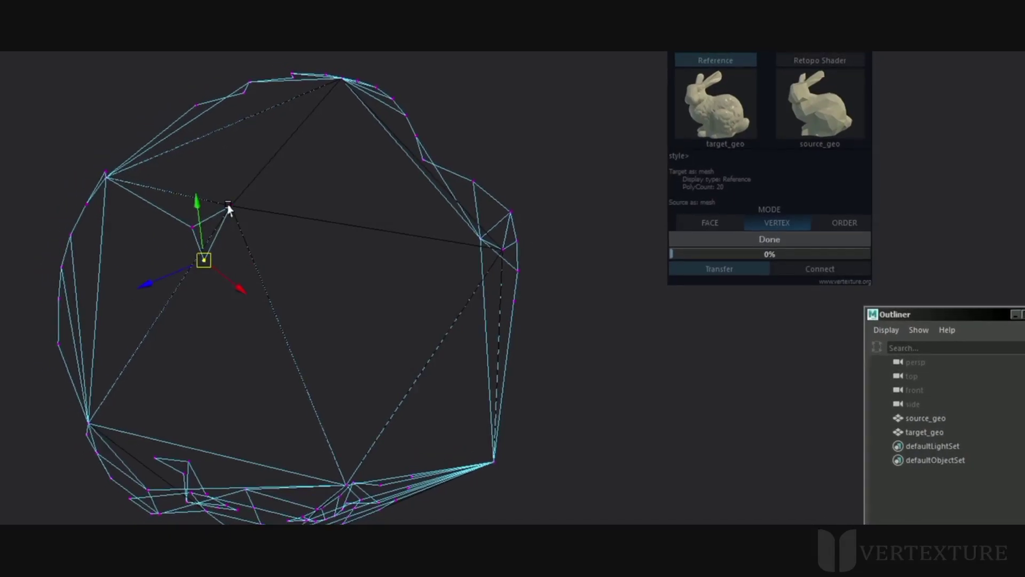
left_click(213, 205)
left_click_drag(212, 205, 216, 260)
left_click(258, 206)
left_click(248, 208)
left_click_drag(248, 209, 303, 167)
left_click(283, 234)
left_click(283, 213)
left_click_drag(283, 212, 326, 246)
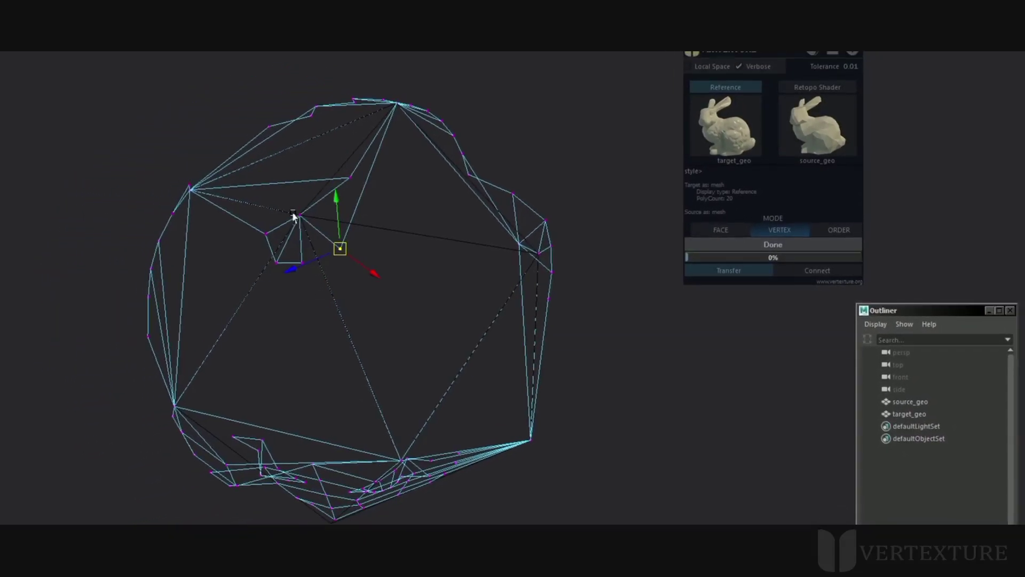
left_click(283, 212)
left_click_drag(283, 212, 483, 267)
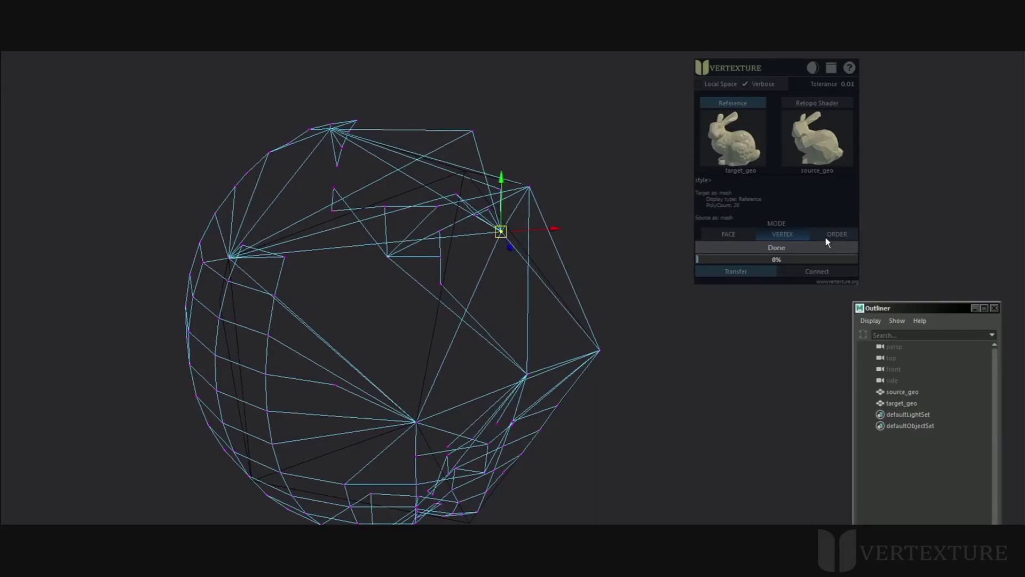
- Return source_geo to object selection and connect the whole mesh to target_geo
left_click_drag(622, 283, 558, 190, "alt")
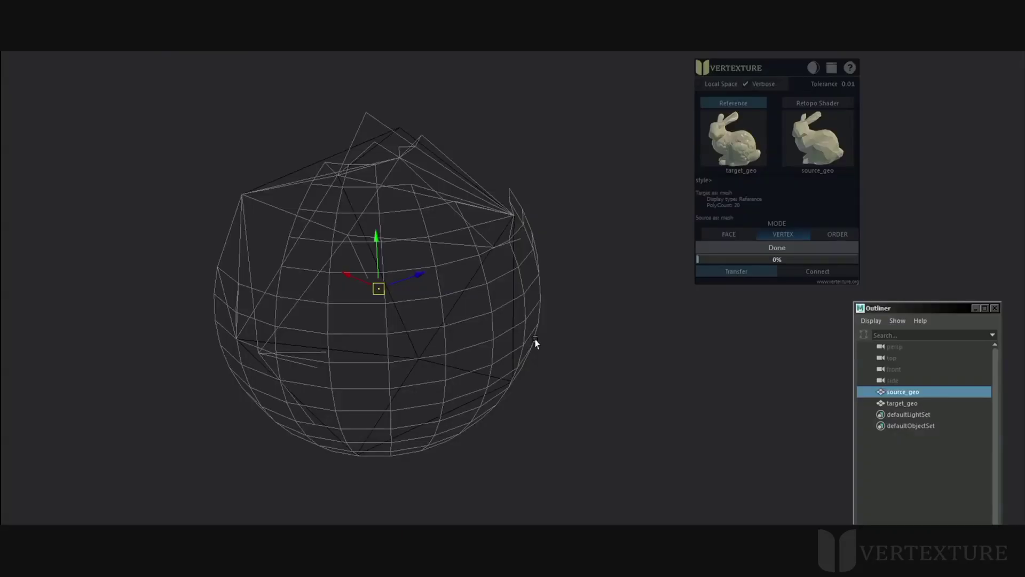
left_click_drag(535, 342, 550, 368, "alt")
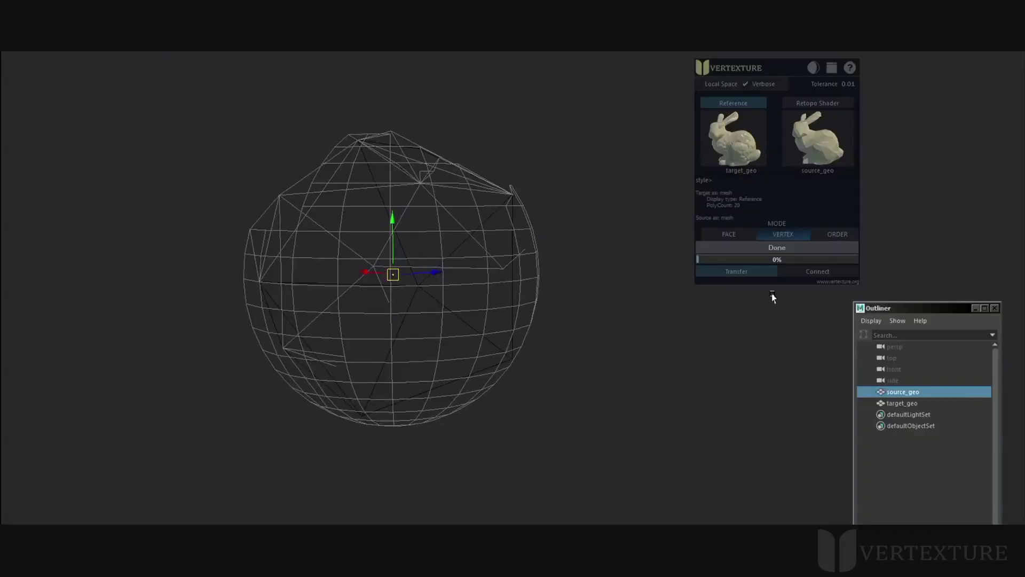
left_click(822, 271)
left_click_drag(513, 337, 541, 342, "alt")
left_click(540, 341)
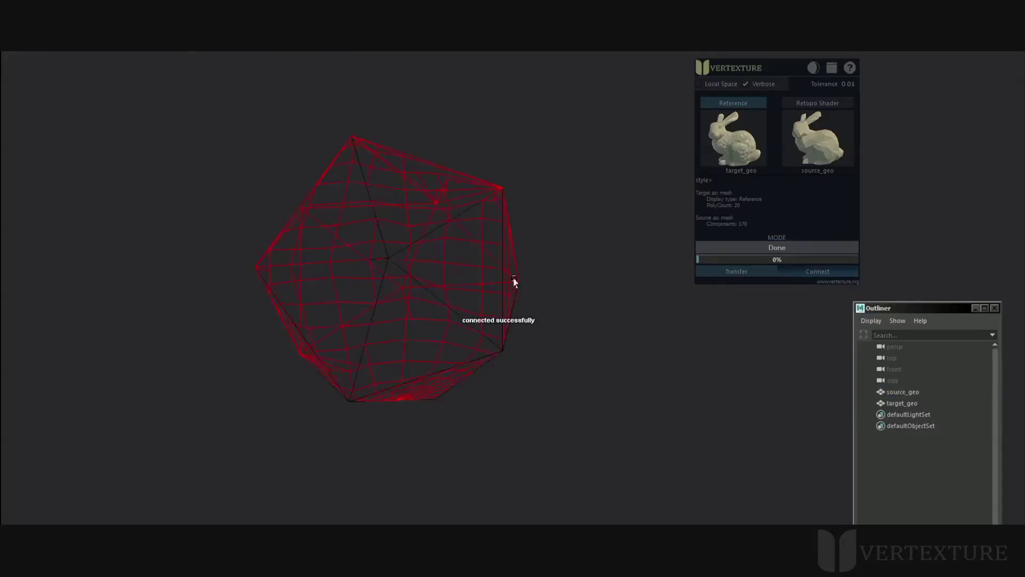
- Rotate the connected source_geo to slide its topology across the target surface
left_click(462, 265)
left_click_drag(399, 225, 408, 304, "alt")
key("e")
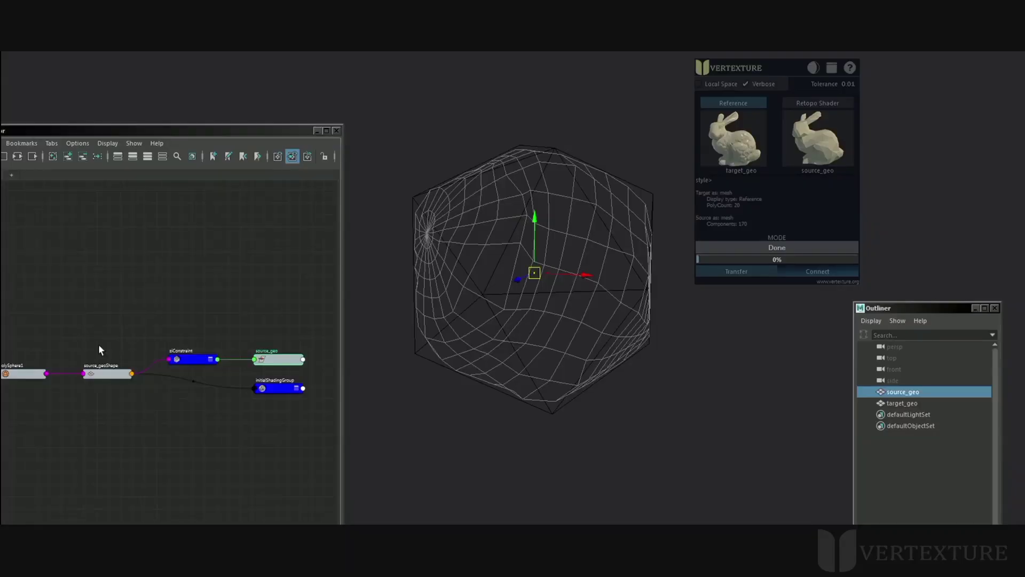
- Move the ziConstraint node below the neighbouring connection line and reposition the Node Editor window
scroll(120, 347, "up", 4)
left_click_drag(188, 345, 183, 418)
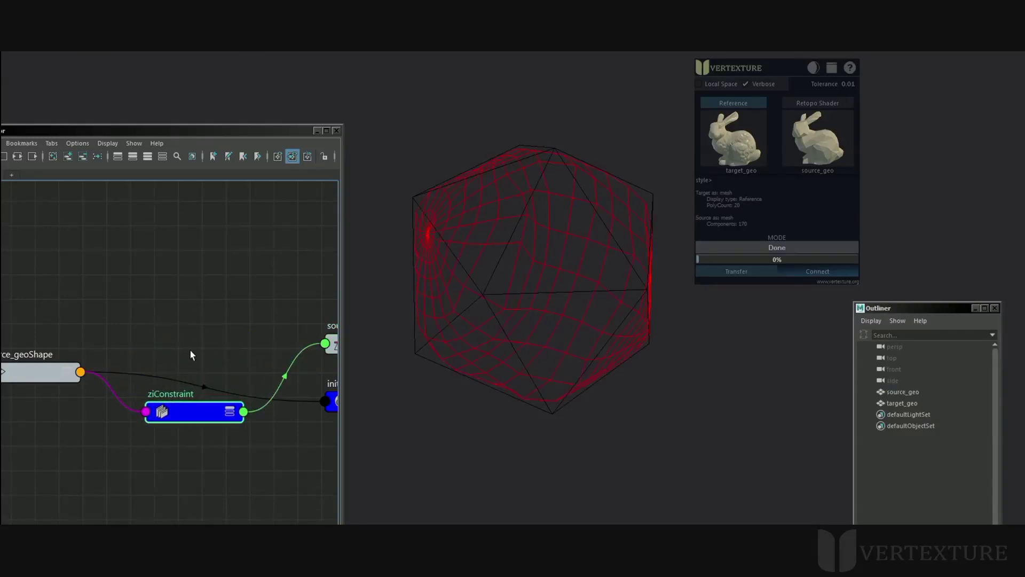
left_click_drag(241, 139, 302, 81)
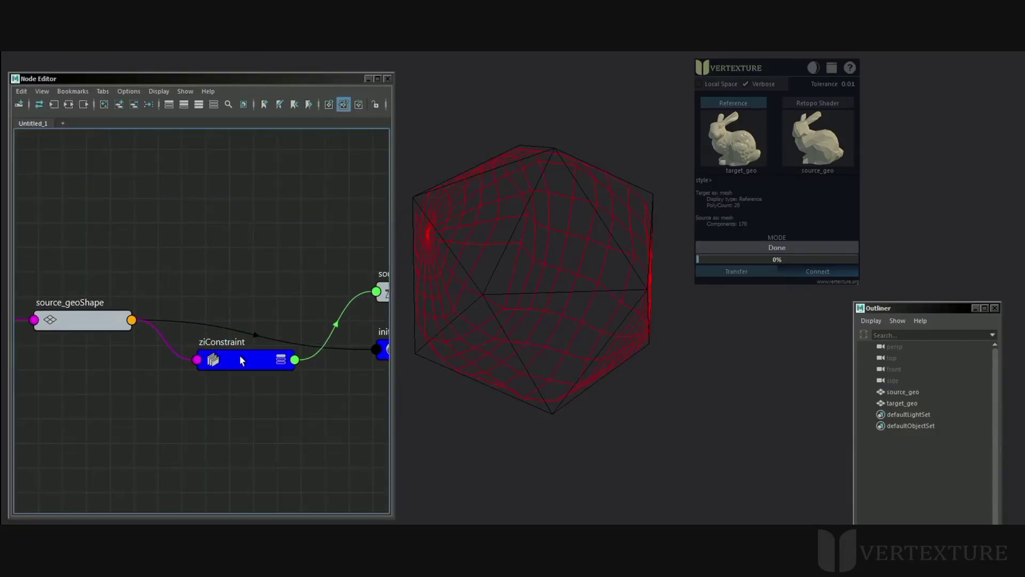
- Graph the ziConstraint node's input connections and rearrange the target_geoShape and source_geoShape nodes feeding into it
left_click_drag(238, 368, 232, 296)
left_click(67, 104)
scroll(224, 325, "up", 5)
middle_click_drag(236, 352, 186, 315, "alt")
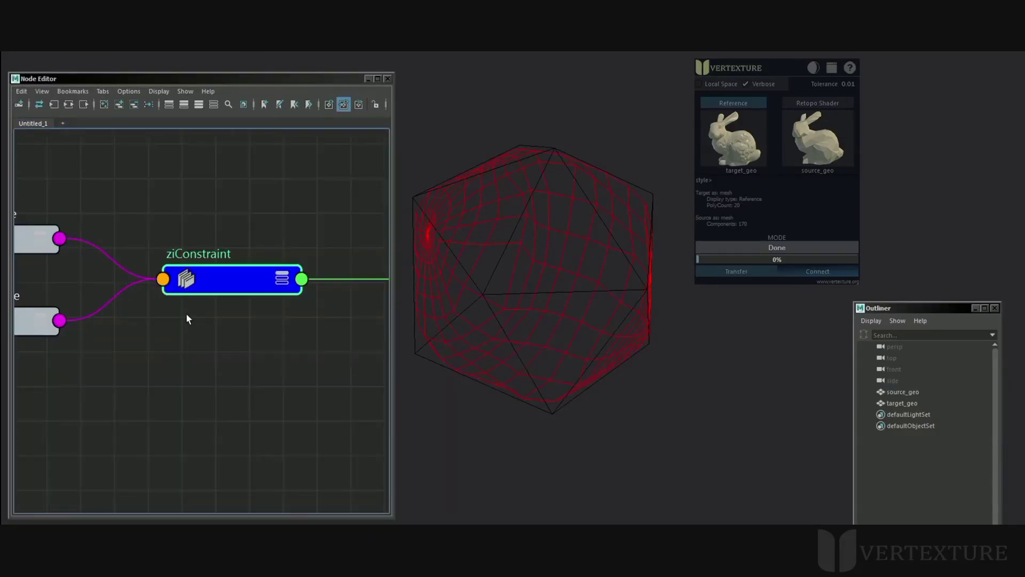
scroll(185, 315, "down", 1)
middle_click_drag(128, 291, 181, 311, "alt")
middle_click_drag(156, 227, 186, 231, "alt")
left_click_drag(111, 277, 106, 229)
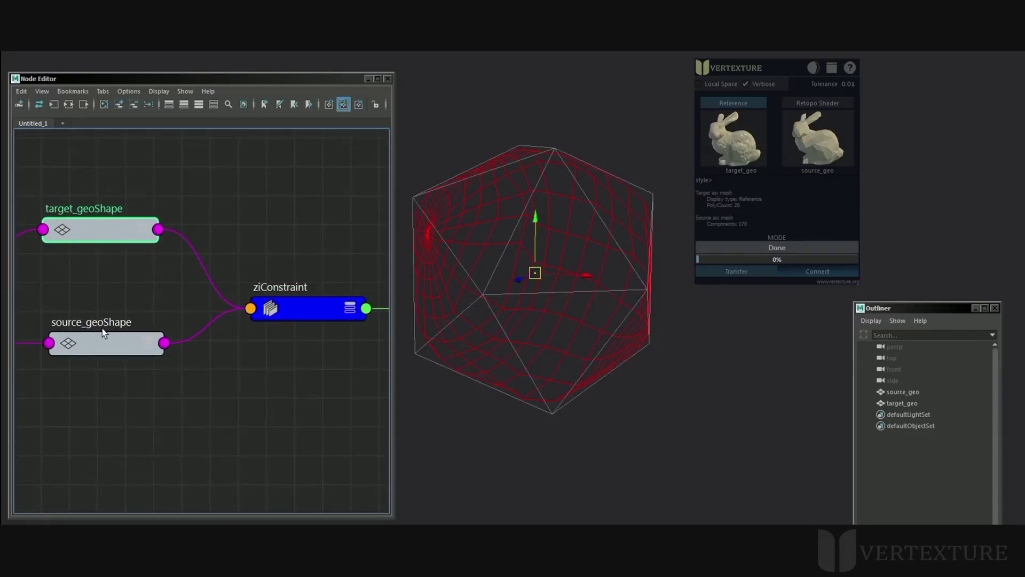
mouse_move(104, 346)
left_mouse_down()
mouse_move(96, 340)
mouse_move(127, 305)
mouse_move(107, 334)
left_mouse_up()
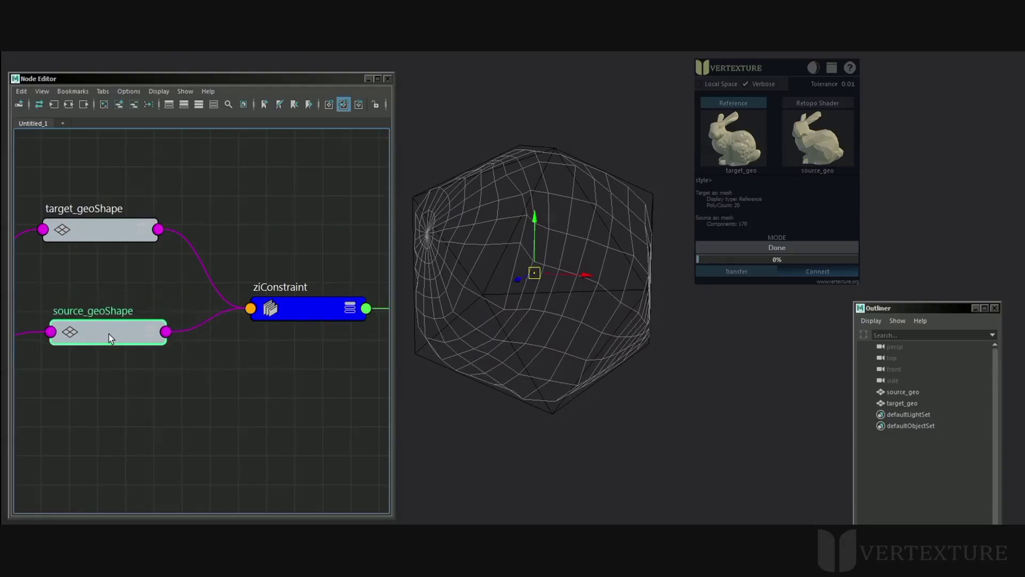
- Disconnect source_geo from target_geo and move the target_geoShape node closer to source_geoShape in the graph
left_click_drag(576, 279, 515, 344, "alt")
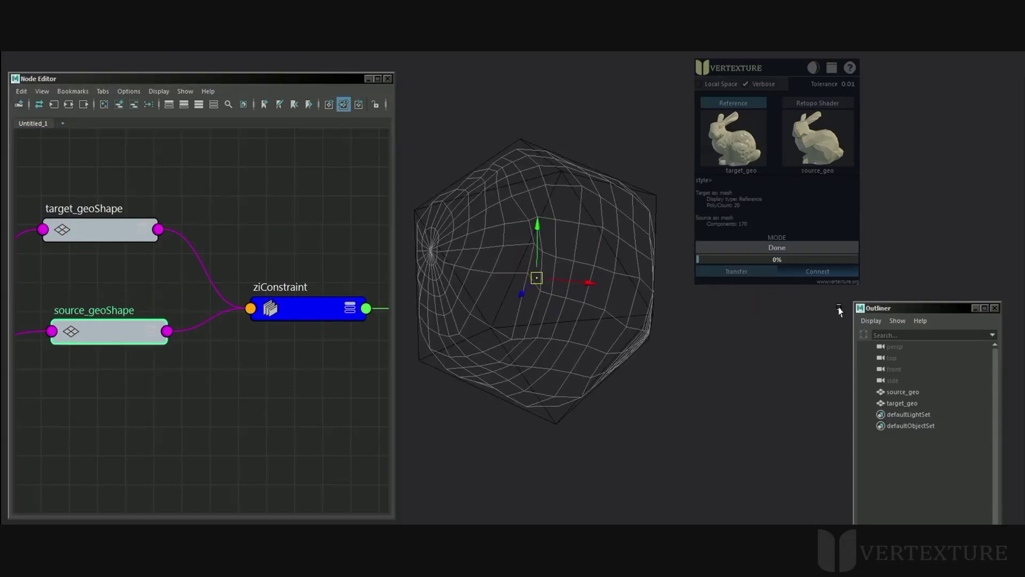
left_click(815, 271)
middle_click_drag(105, 215, 67, 216, "alt")
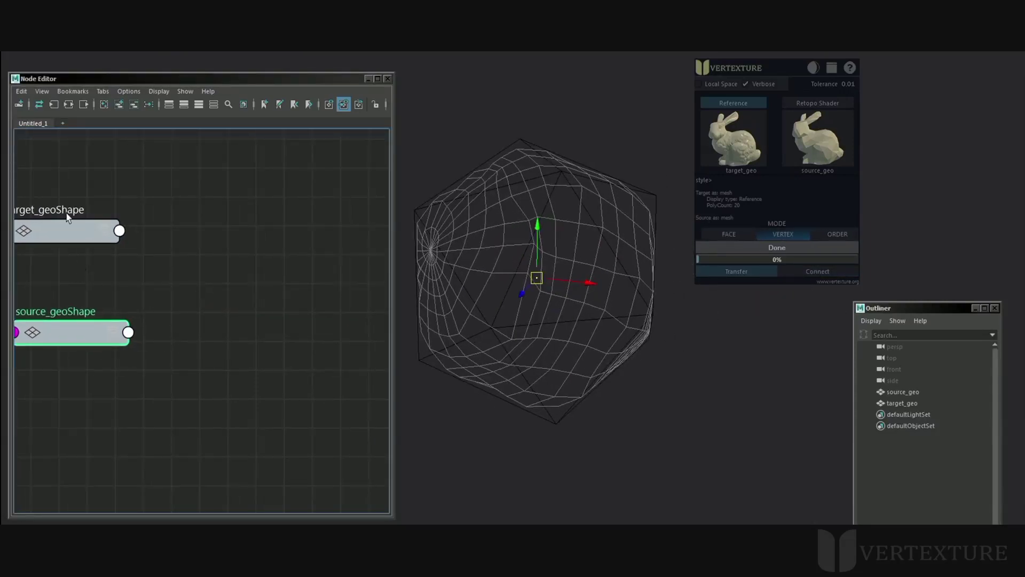
middle_click_drag(170, 330, 215, 336, "alt")
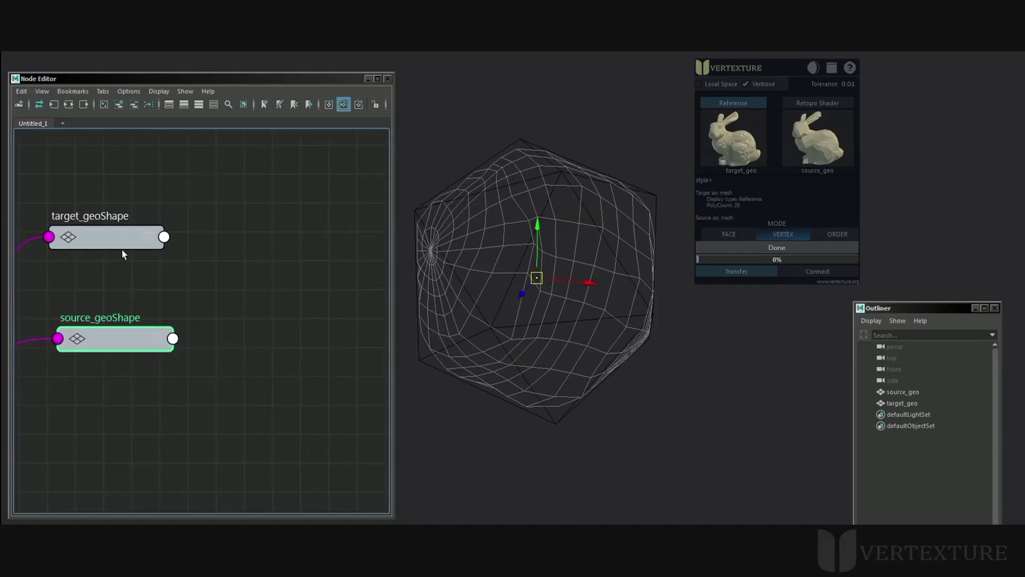
left_click_drag(133, 239, 138, 271)
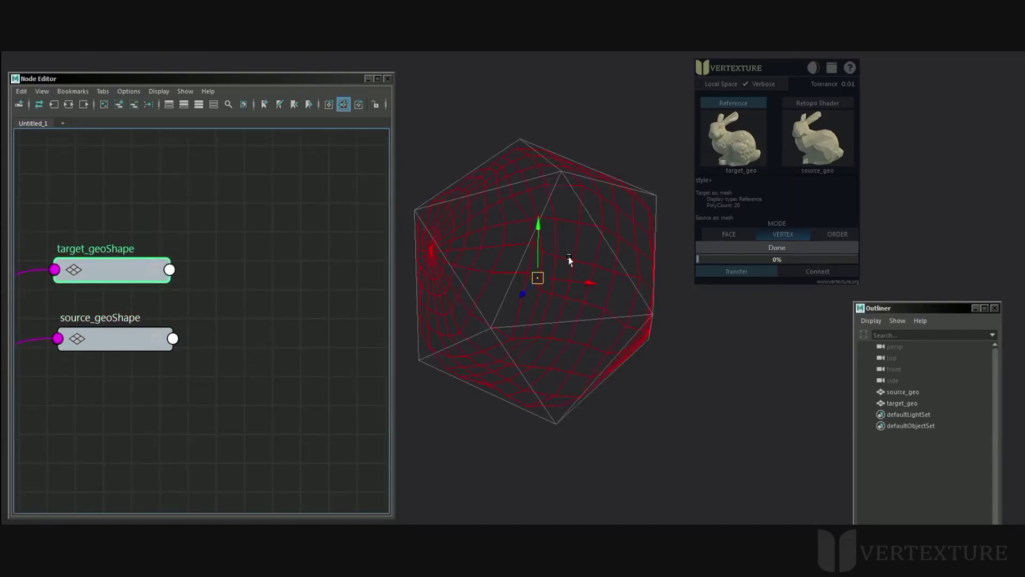
- Rotate target_geo to test the broken link with source_geo, and undo the rotation
key("e")
mouse_move(551, 261)
left_mouse_down()
mouse_move(562, 283)
mouse_move(522, 295)
mouse_move(569, 259)
left_mouse_up()
key("ctrl+z")
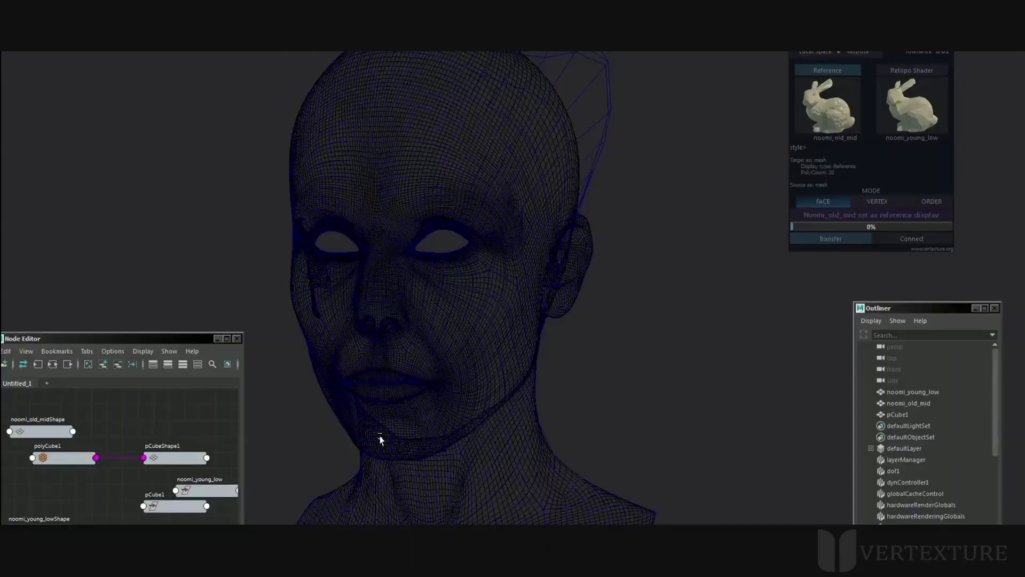
- Examine the overlapping noomi_young_low and noomi_old_mid heads up close, and compare them with the small pCube1 on the grid
right_click_drag(378, 435, 370, 306, "alt")
left_click_drag(370, 307, 376, 348, "alt")
middle_click_drag(419, 382, 420, 257, "alt")
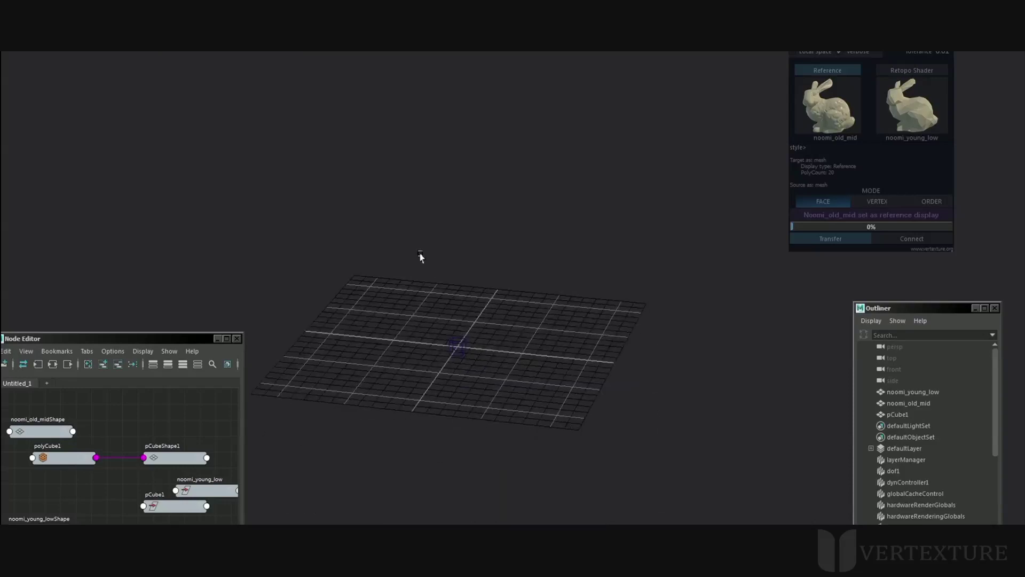
right_click_drag(420, 257, 486, 385, "alt")
middle_click_drag(483, 384, 496, 361, "alt")
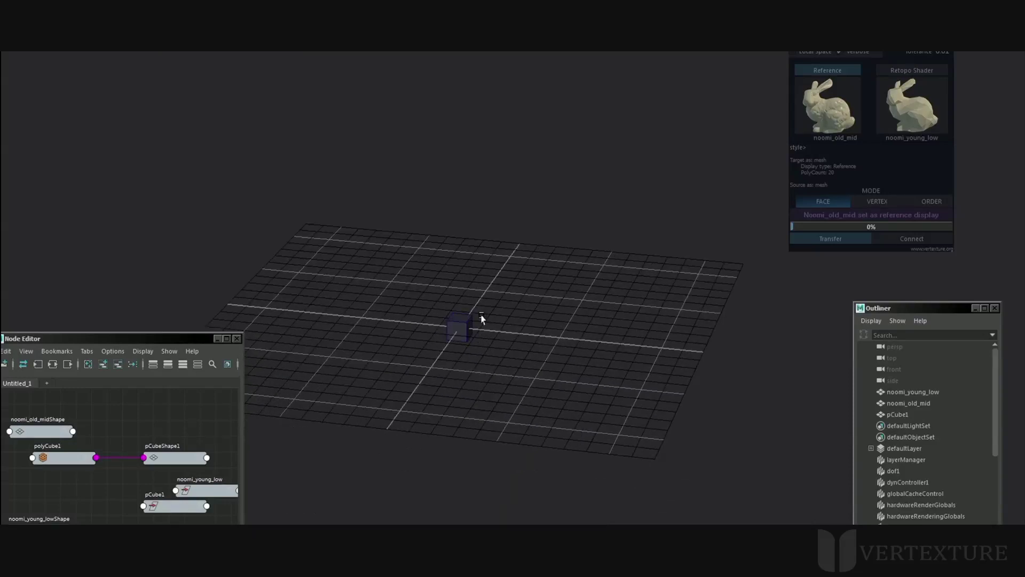
scroll(499, 325, "up", 1)
scroll(559, 352, "down", 5)
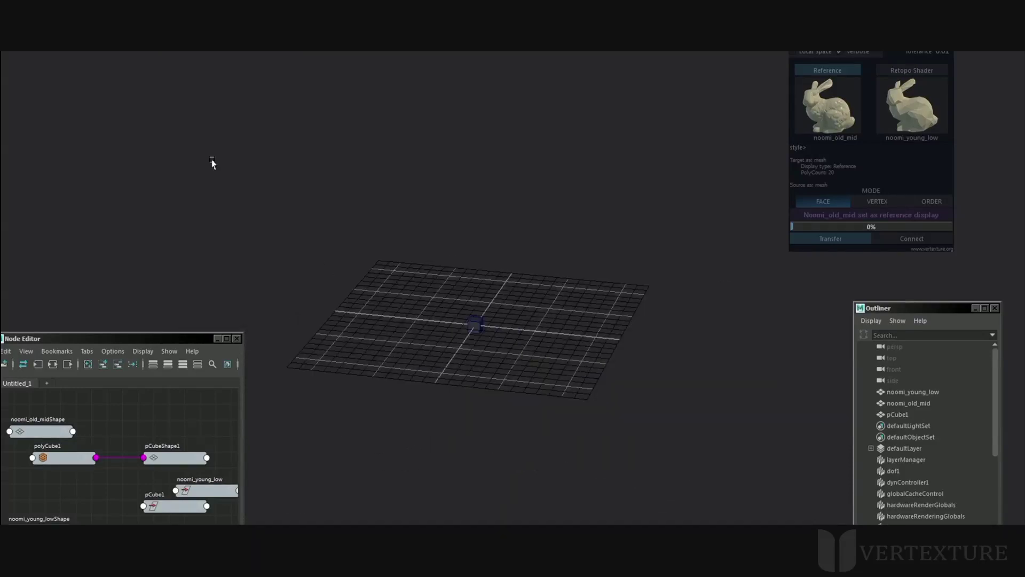
scroll(486, 352, "down", 15)
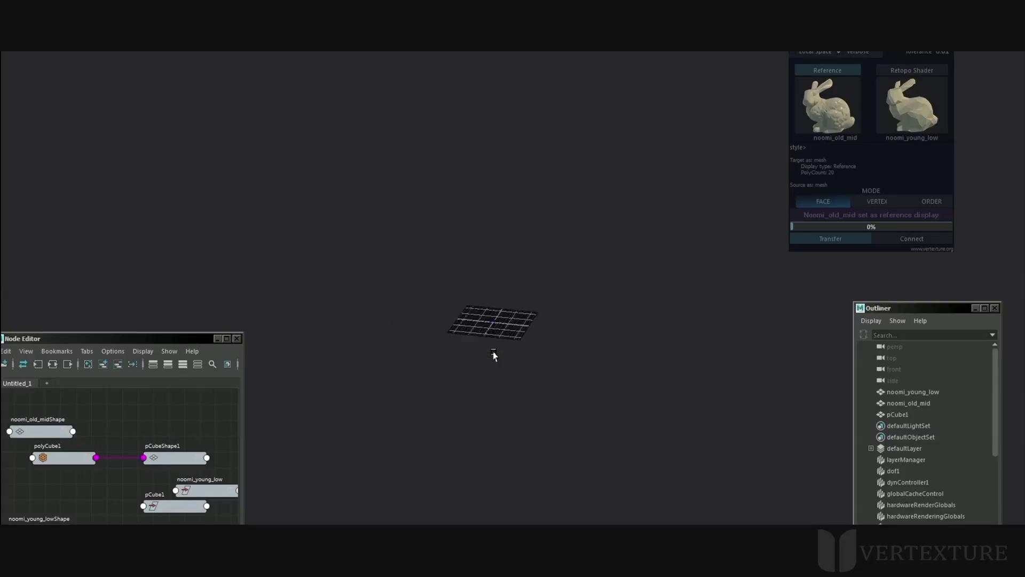
left_click_drag(509, 239, 562, 321, "alt")
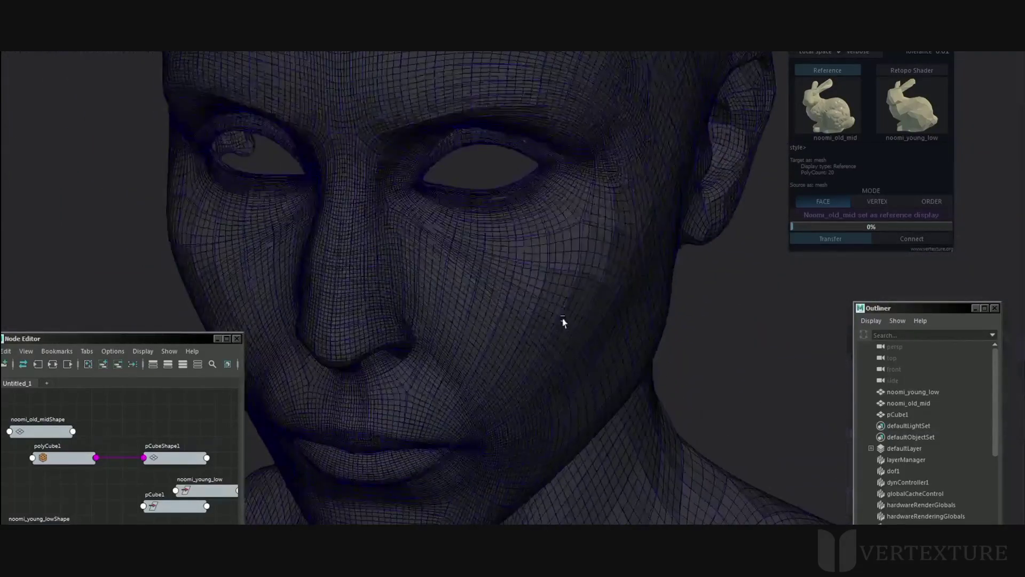
right_click_drag(561, 321, 422, 328, "alt")
left_click_drag(423, 328, 602, 302, "alt")
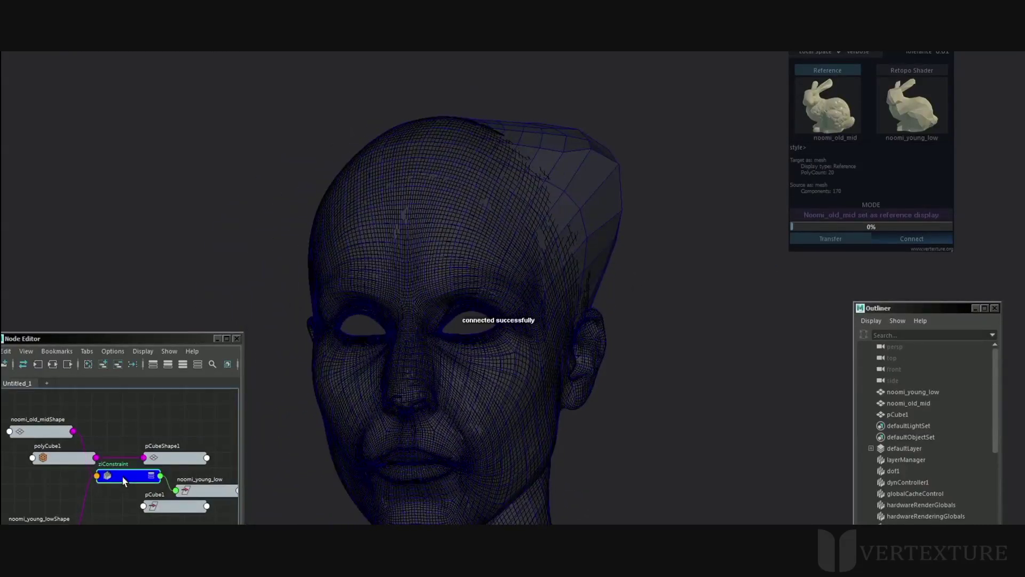
- Open the attributes of the ziConstraint node linking the two heads and set its threshold to 1000
double_click(124, 480)
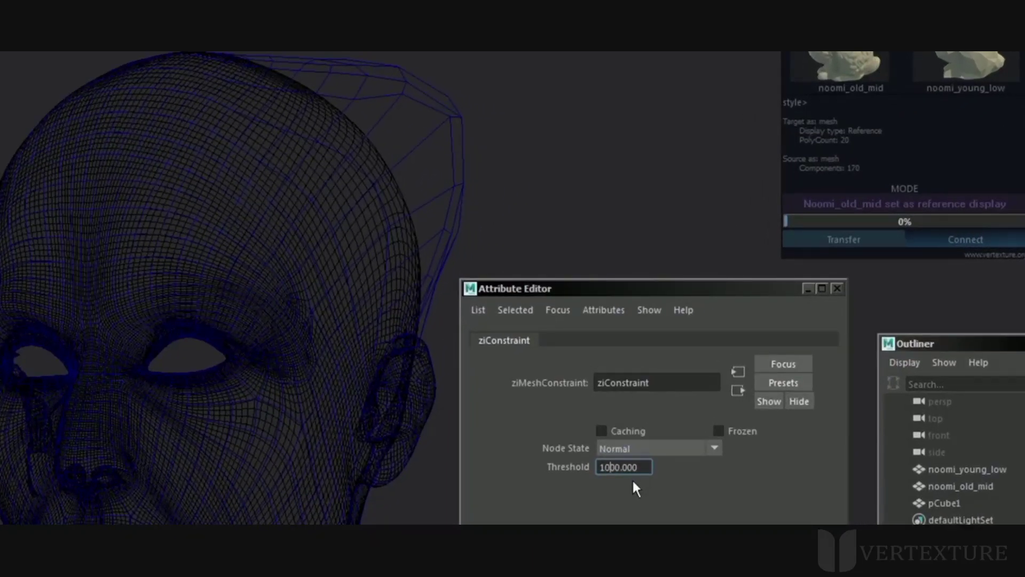
key("Return")
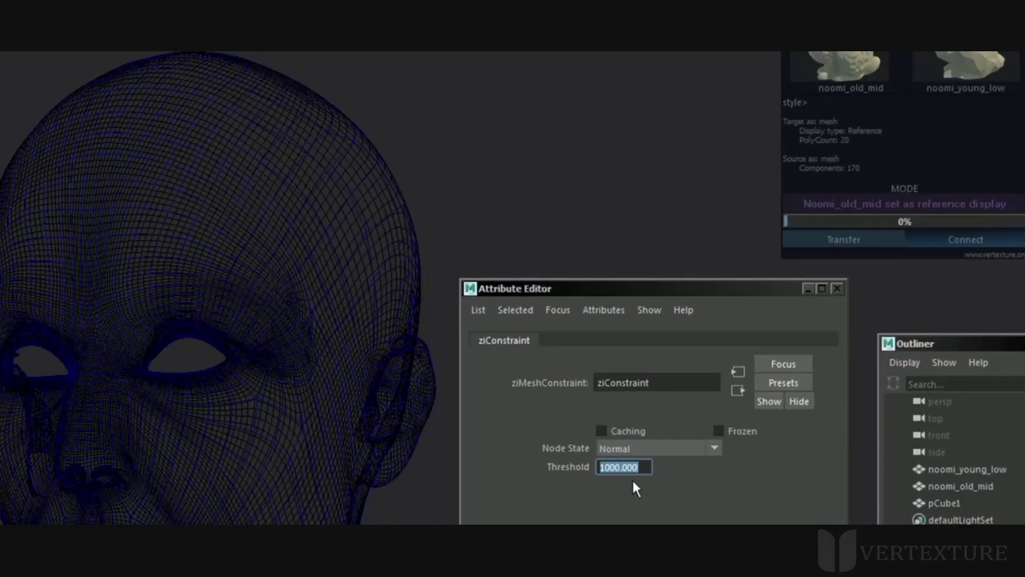
- Soft-select the vertices on the upper back of noomi_young_low's skull and move them upward across the target surface
left_click_drag(465, 52, 307, 192)
left_click_drag(421, 65, 250, 234)
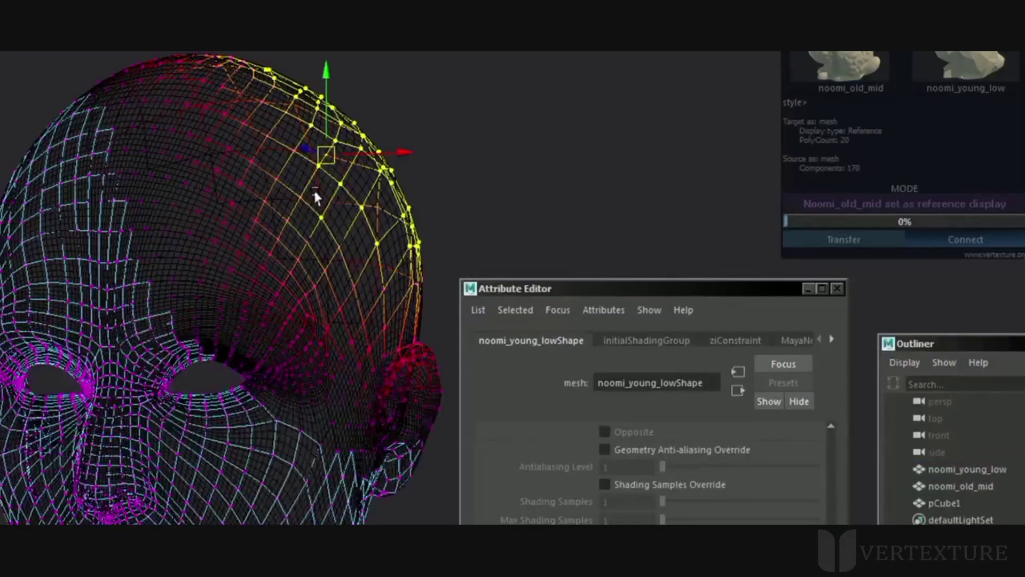
left_click_drag(329, 155, 316, 123)
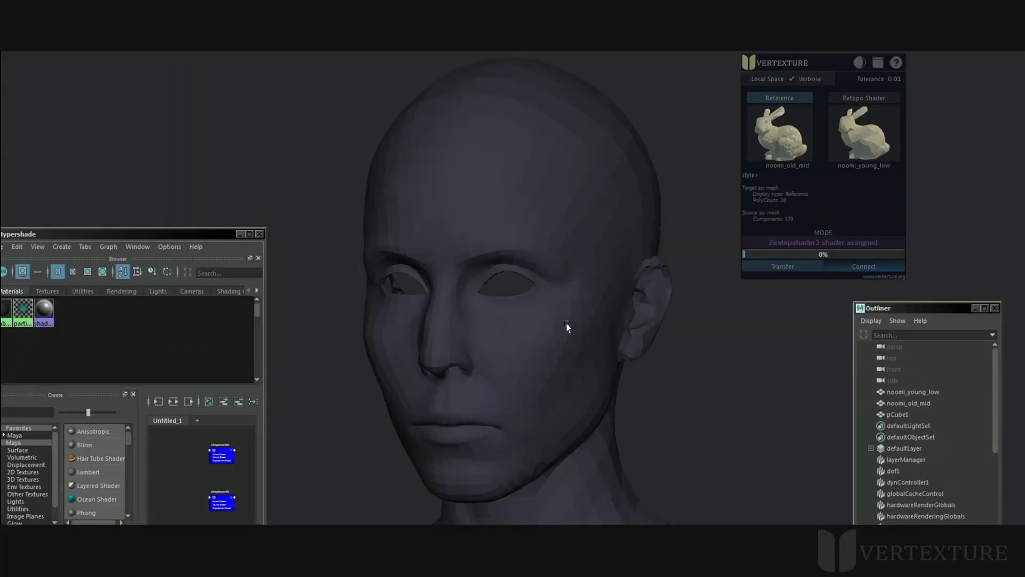
- Assign the Retopo Shader to noomi_young_low and open the attributes of the assigned ziRetopShader4
mouse_move(567, 327)
left_mouse_down("alt")
mouse_move(721, 344)
mouse_move(575, 318)
mouse_move(652, 332)
mouse_move(608, 358)
mouse_move(553, 315)
left_mouse_up("alt")
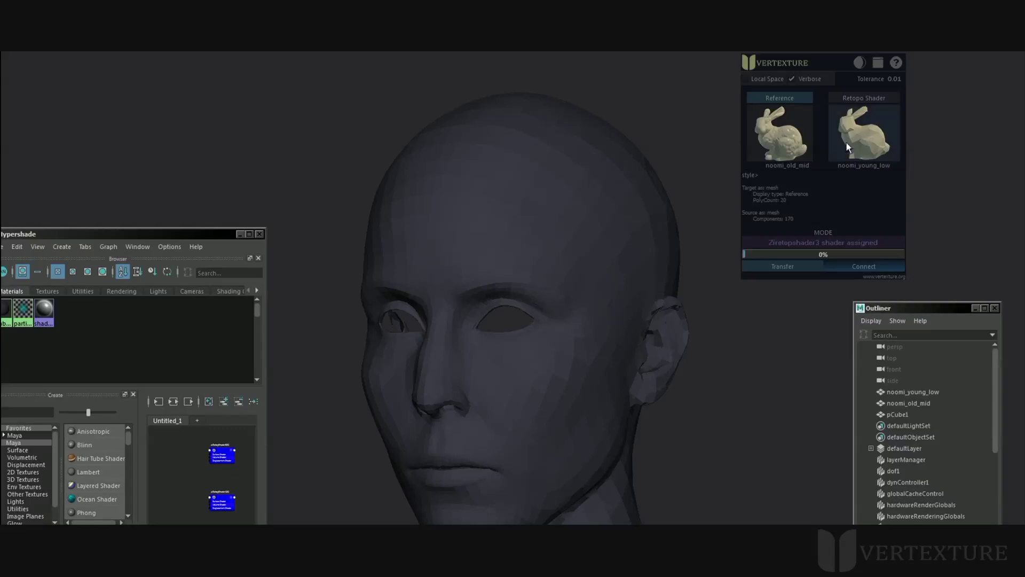
left_click(861, 104)
left_click(433, 230)
key("ctrl+a")
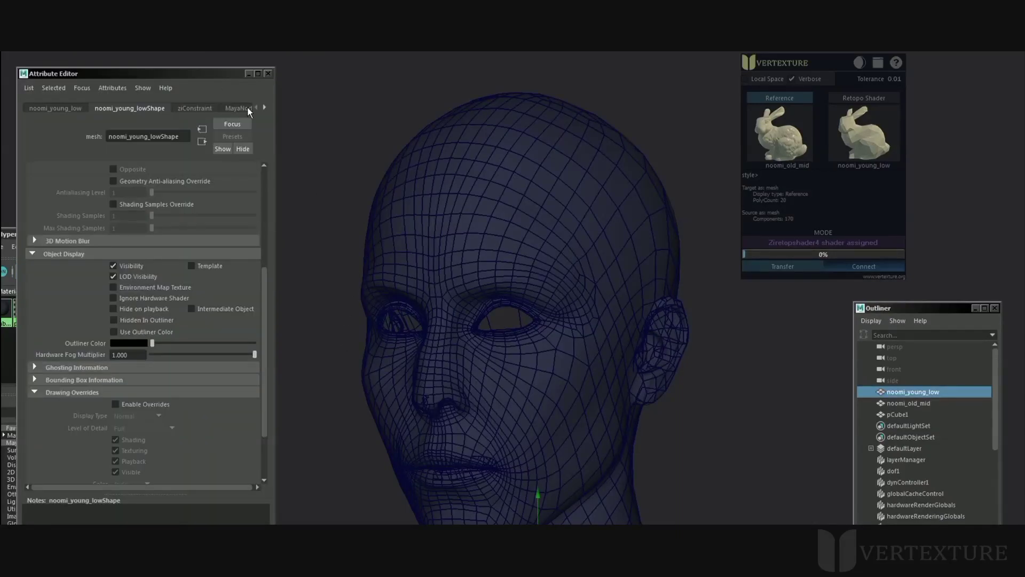
left_click(264, 108)
left_click(265, 108)
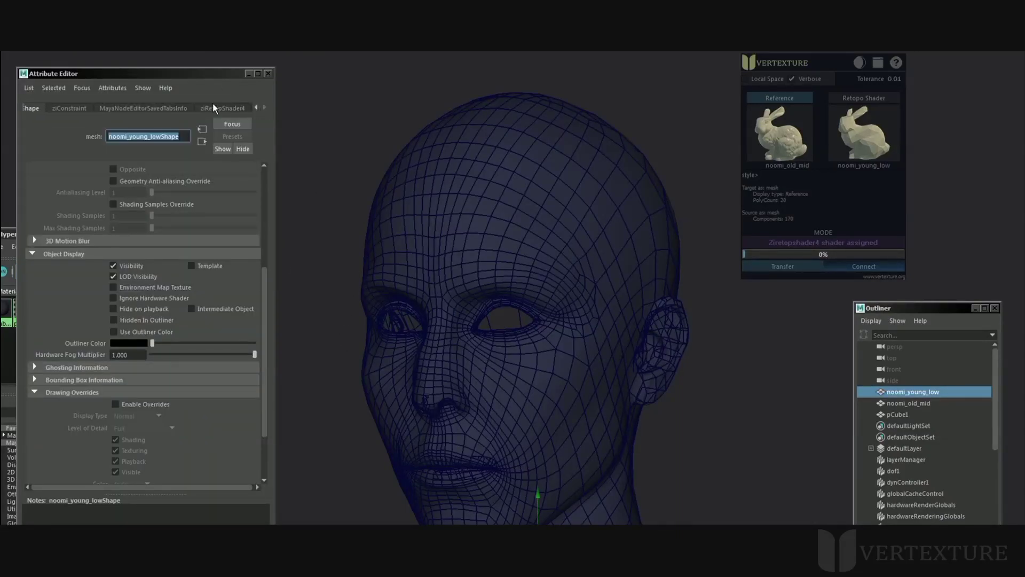
mouse_move(211, 71)
left_mouse_down()
mouse_move(230, 73)
mouse_move(480, 246)
mouse_move(227, 62)
left_mouse_up()
left_click(242, 99)
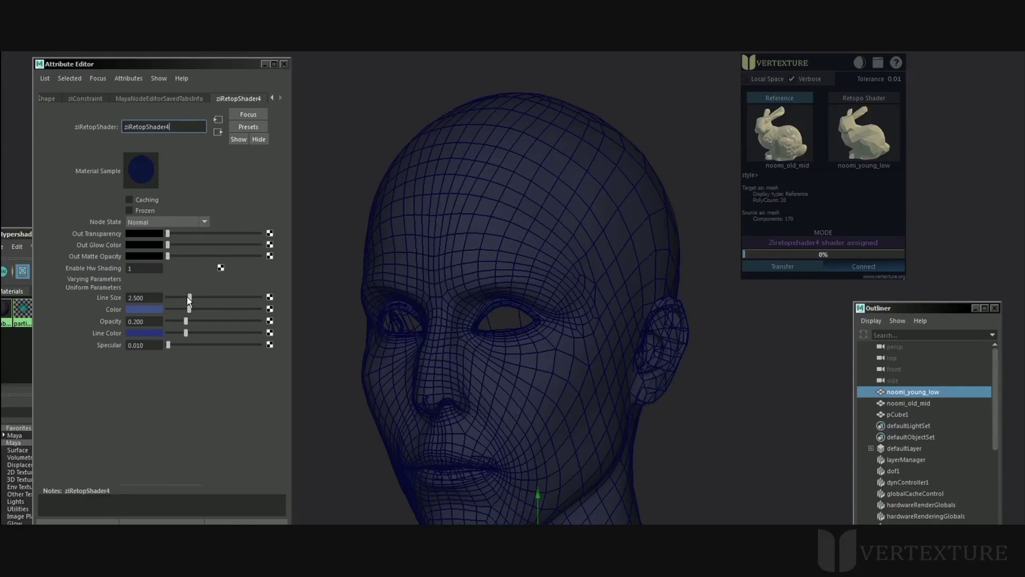
- Set the retopo shader's line size to 2.664 and its color to a muted yellow, hue about 57
left_click_drag(189, 296, 270, 290)
scroll(474, 304, "up", 5)
left_click(145, 309)
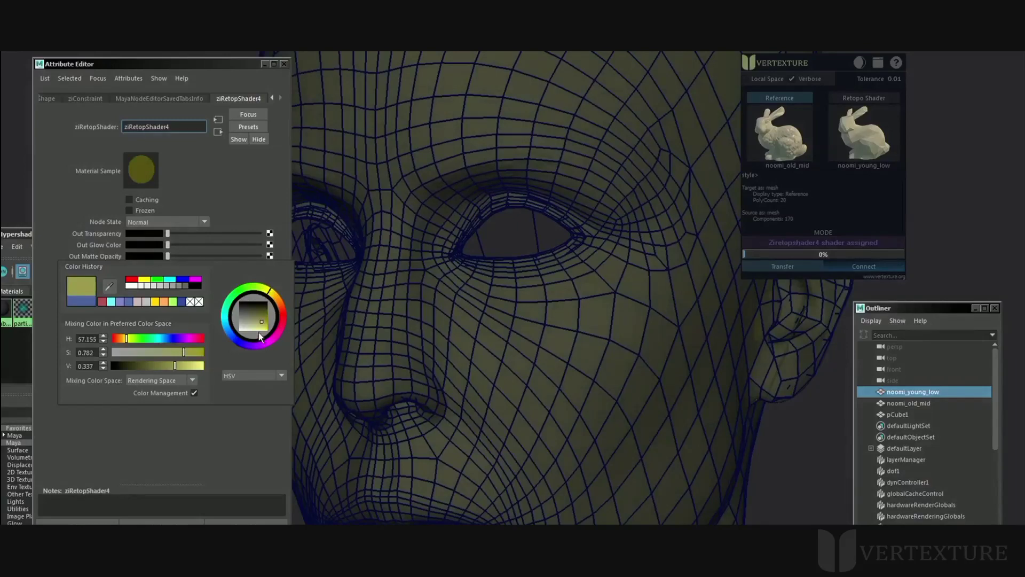
- Set the retopo shader's opacity to 0.151 and adjust its line color to a brighter blue
mouse_move(172, 322)
left_mouse_down()
mouse_move(263, 322)
mouse_move(162, 322)
mouse_move(225, 323)
mouse_move(181, 322)
left_mouse_up()
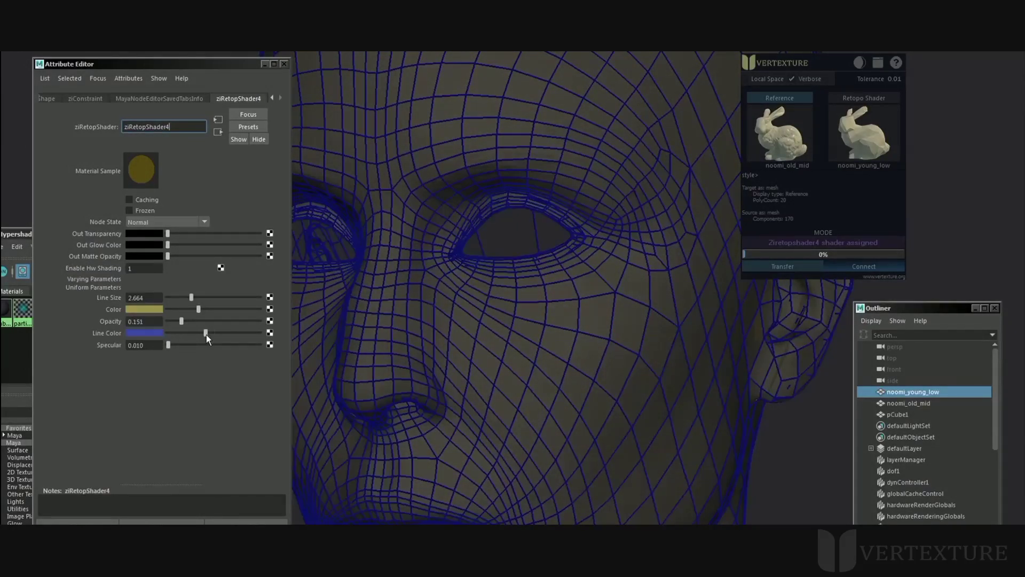
left_click(157, 333)
mouse_move(214, 335)
left_mouse_down()
mouse_move(243, 312)
mouse_move(249, 326)
mouse_move(229, 329)
left_mouse_up()
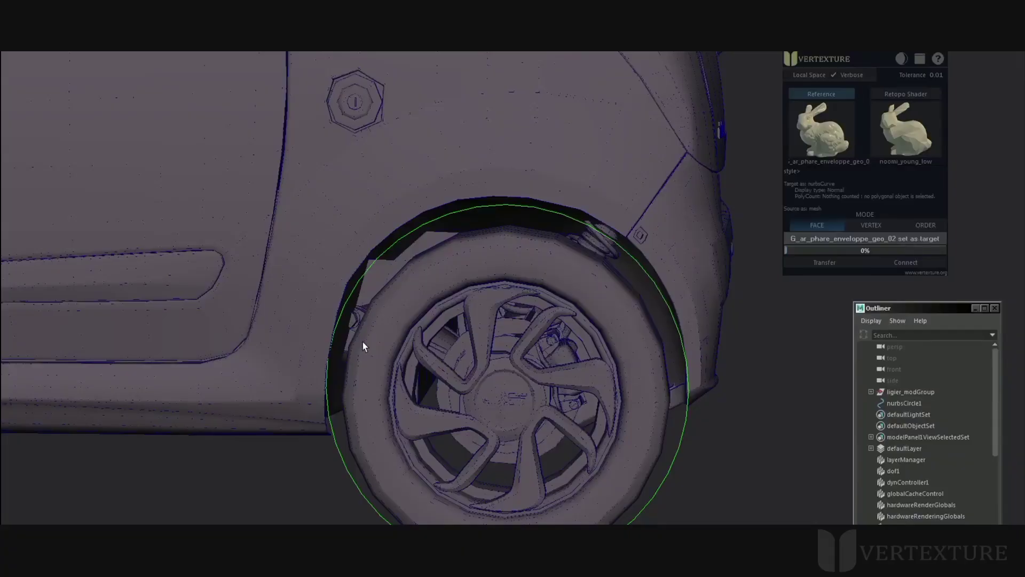
- Select nurbsCircle1 around the car's rear wheel and set it as the target
left_click_drag(363, 342, 366, 394, "alt")
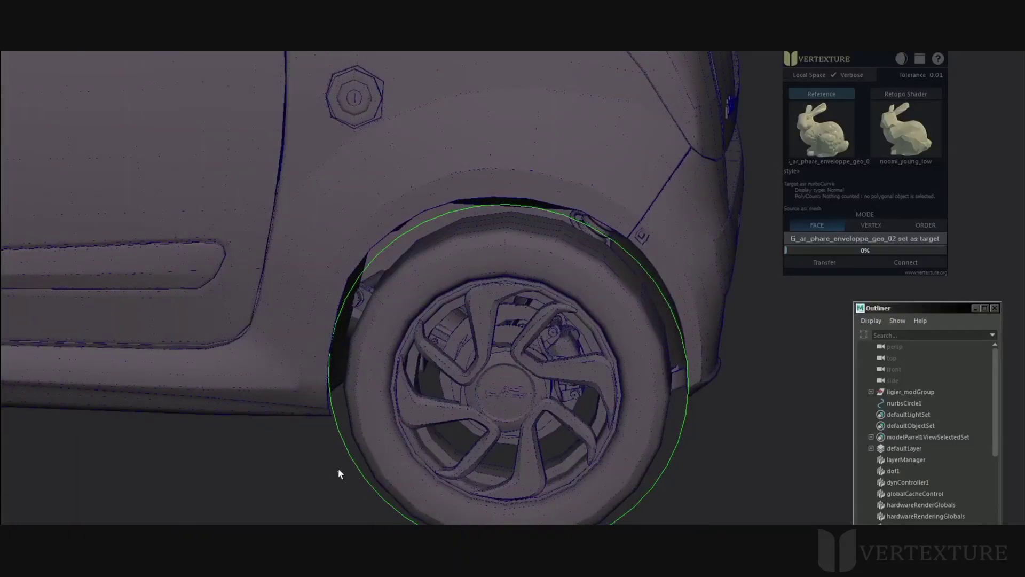
left_click(348, 441)
left_click_drag(347, 441, 556, 318, "alt")
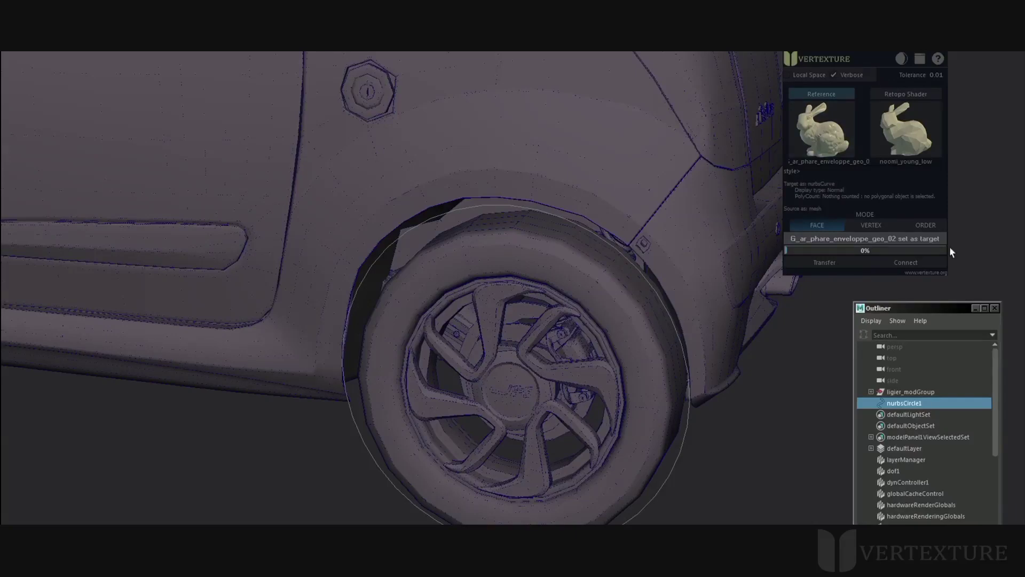
left_click(836, 147)
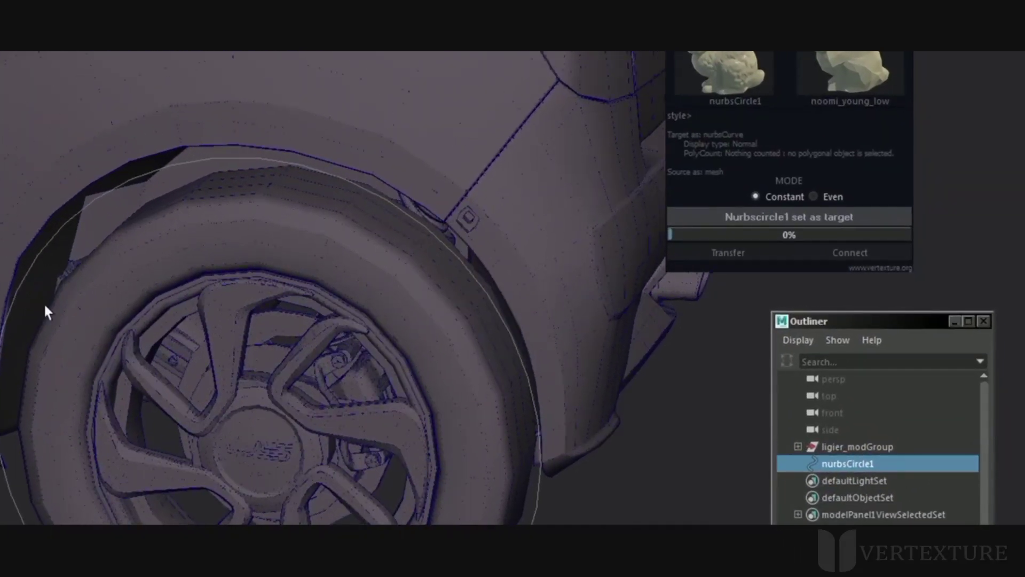
- Select the car's body panel above the rear wheel and switch it to edge selection
left_click(374, 240)
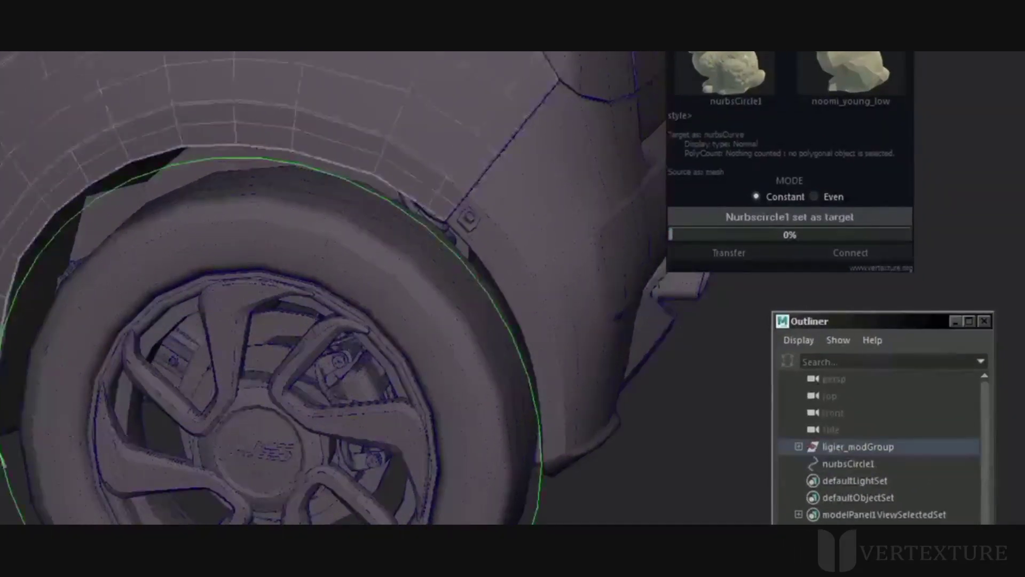
right_click_drag(373, 294, 459, 291, "alt")
middle_click_drag(461, 290, 452, 296, "alt")
left_click_drag(168, 302, 202, 234, "alt")
key("F10")
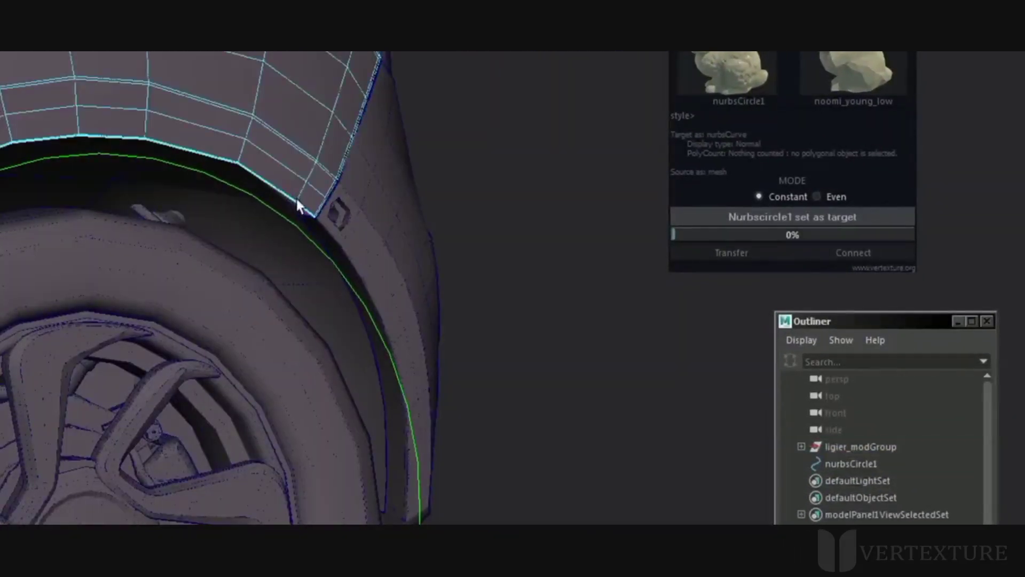
- Select the panel's border edges along the rear wheel arch, from the bumper seam down to the sill
middle_click_drag(302, 208, 592, 53, "alt")
scroll(26, 420, "up", 4)
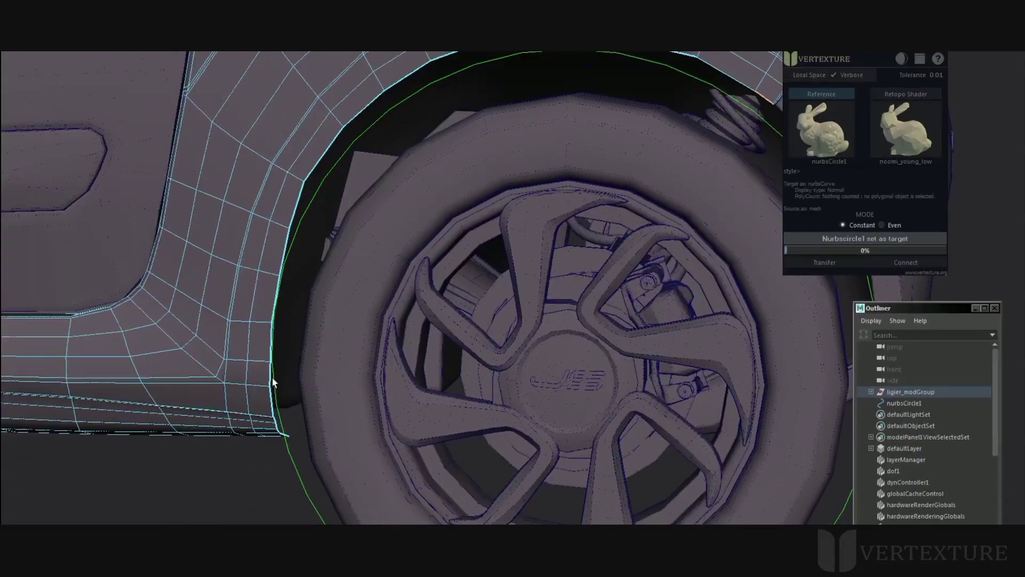
scroll(271, 377, "down", 5)
left_click_drag(480, 251, 526, 222, "alt")
middle_click_drag(527, 222, 492, 181, "alt")
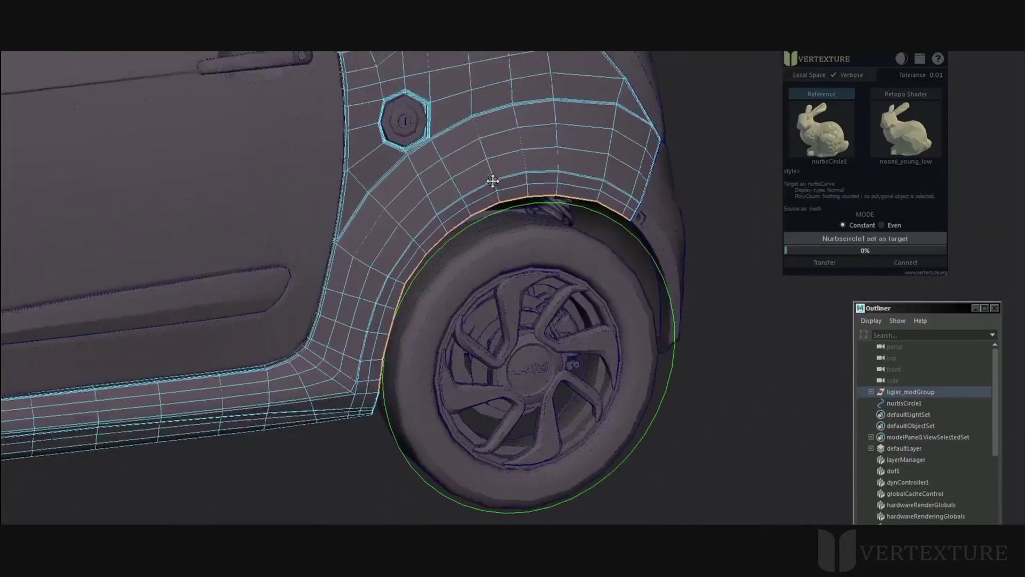
scroll(650, 222, "up", 4)
left_click_drag(649, 222, 656, 262, "alt")
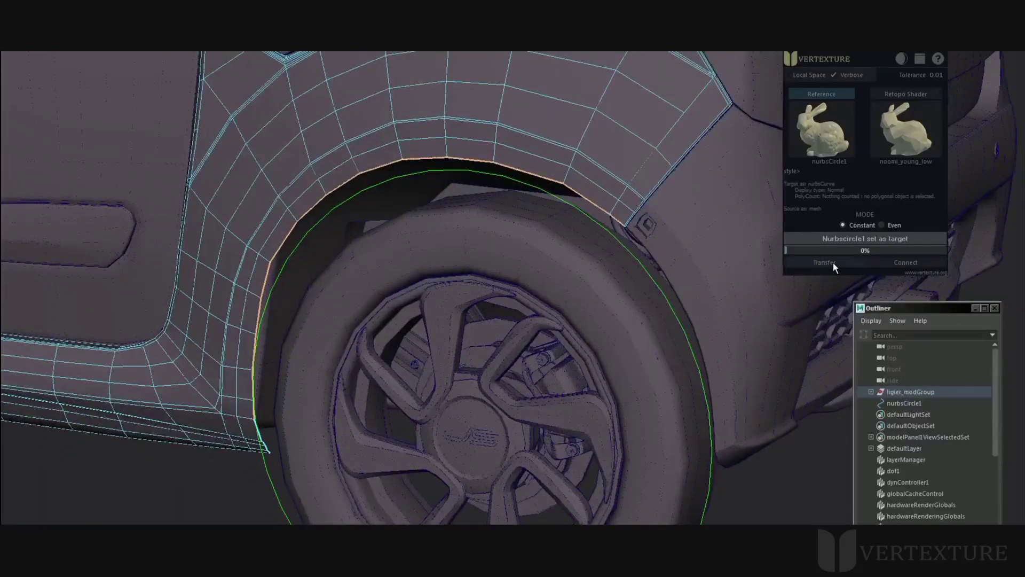